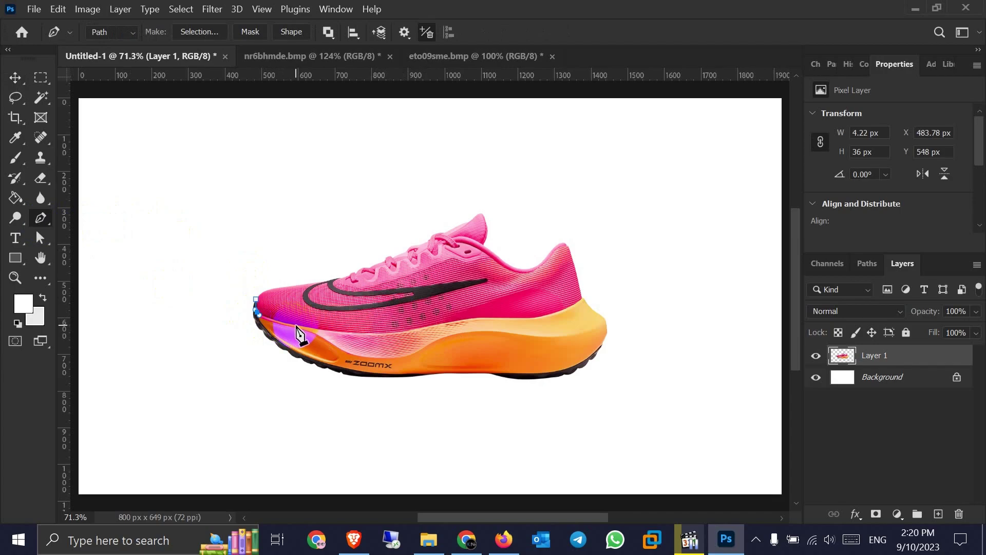
Step: Continue the Pen path along the seam between the pink upper and the orange sole, from the toe to the heel
left_click_drag(309, 327, 317, 328)
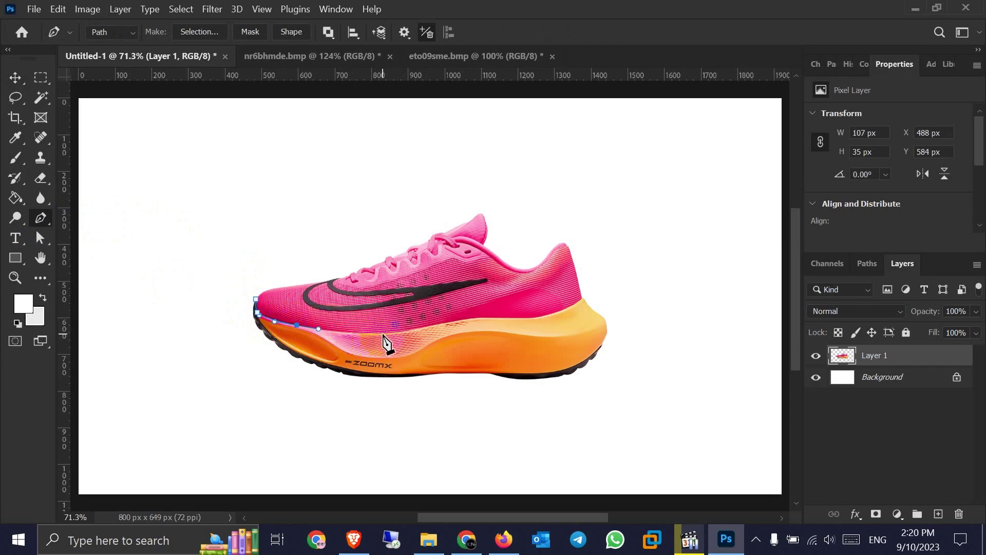
left_click_drag(407, 332, 416, 333)
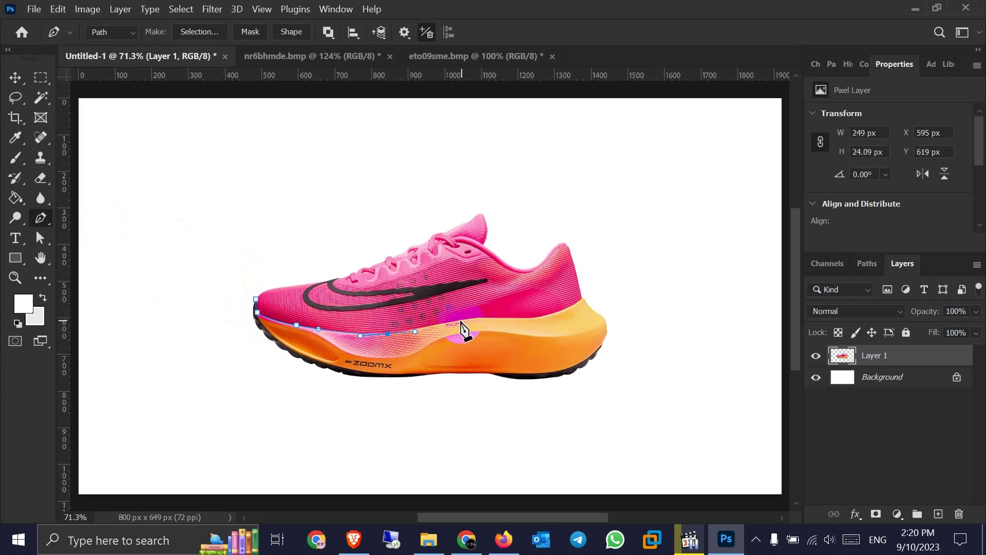
left_click_drag(474, 316, 474, 317)
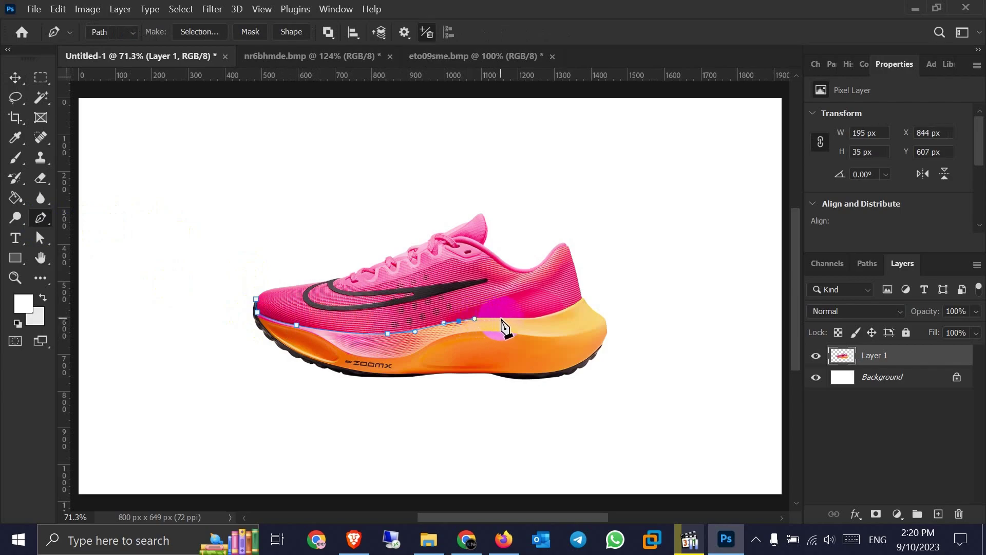
left_click_drag(533, 320, 540, 321)
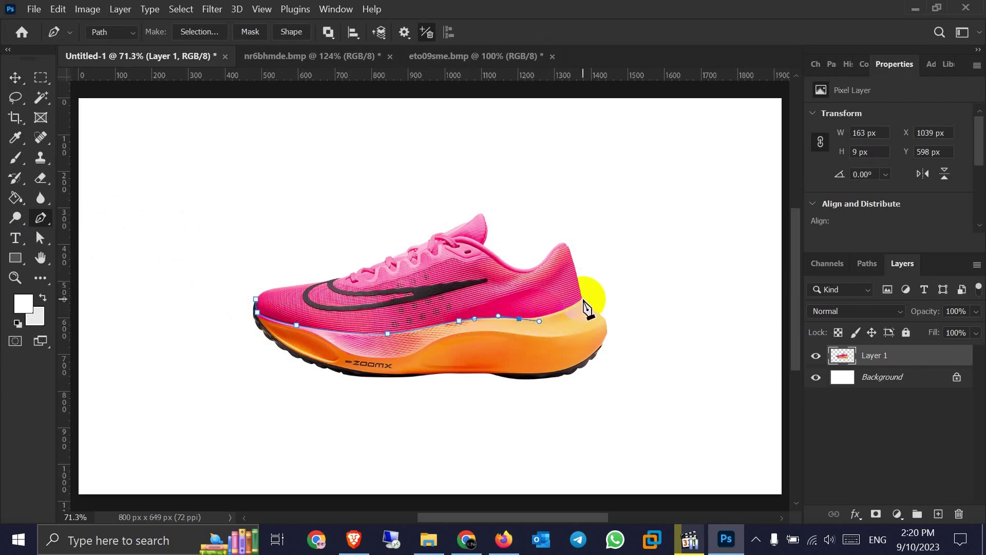
left_click_drag(590, 293, 590, 294)
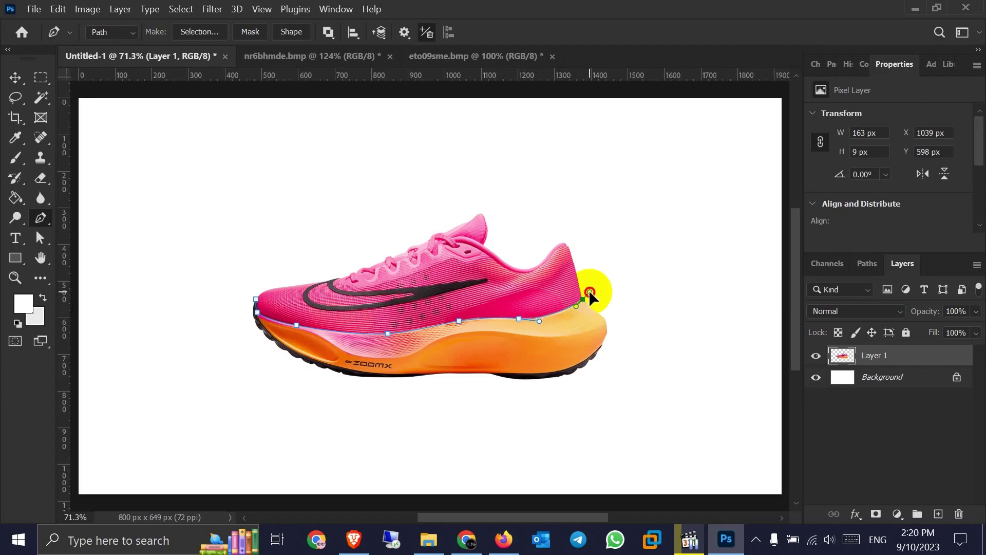
Step: Close the path with straight segments running loosely around the outside of the sole, back to the starting point at the toe
left_click(636, 310)
left_click(590, 392)
left_click(334, 414)
left_click(262, 377)
left_click(220, 326)
left_click(256, 299)
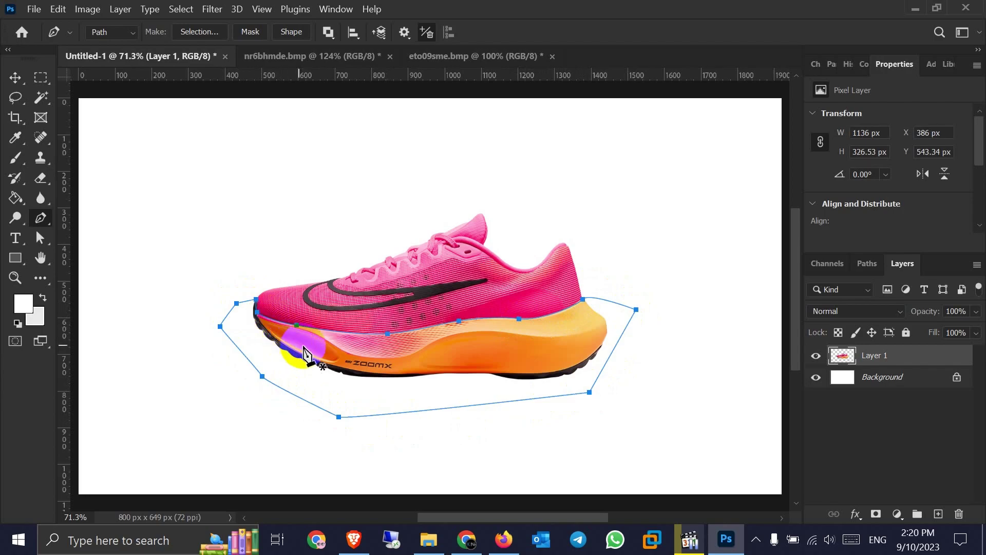
Step: Turn the path into a new anti-aliased selection with 0-pixel feather and copy the selected sole to a new layer
left_click(199, 32)
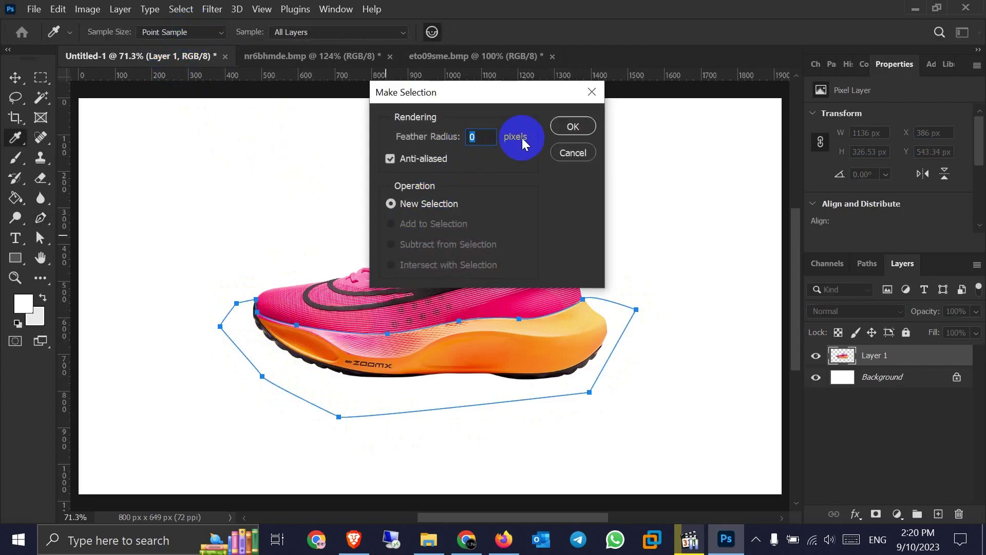
left_click(573, 127)
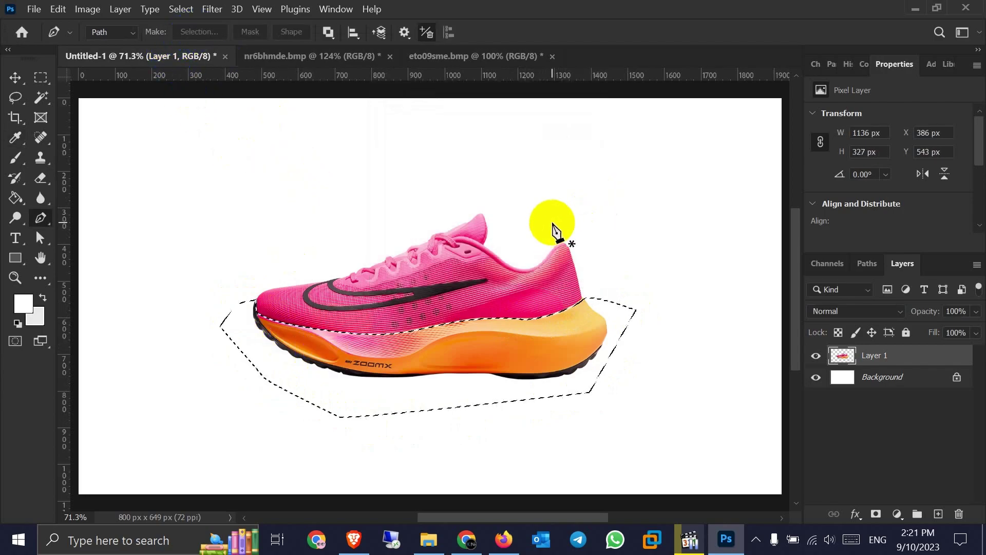
key("ctrl+j")
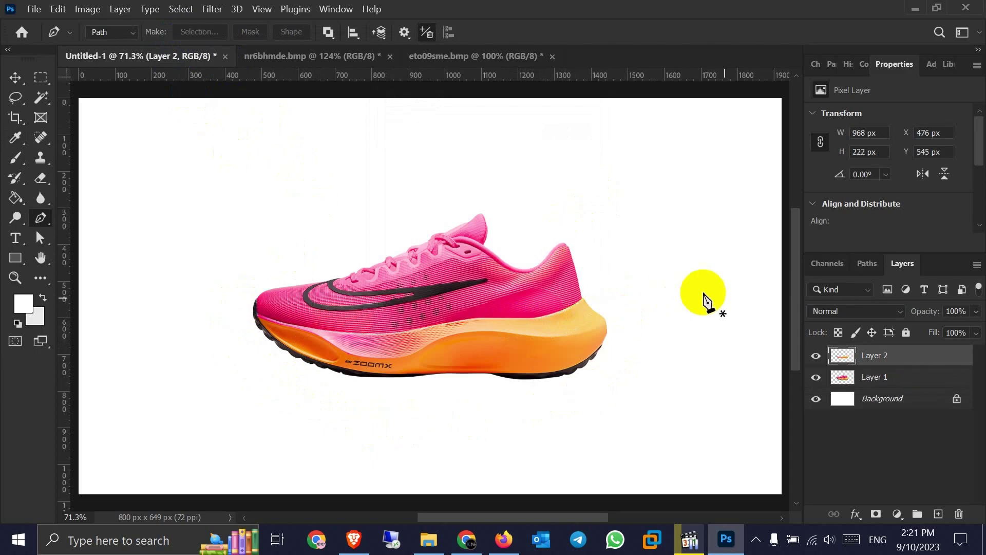
Step: Load the outline of Layer 2 as a selection and delete the sole area from Layer 1
left_click(848, 381)
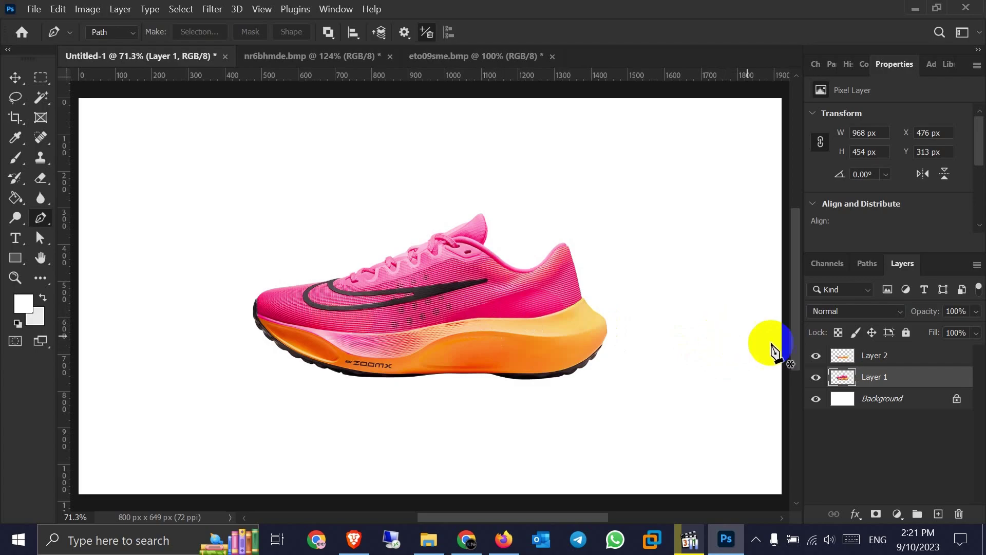
left_click(844, 358)
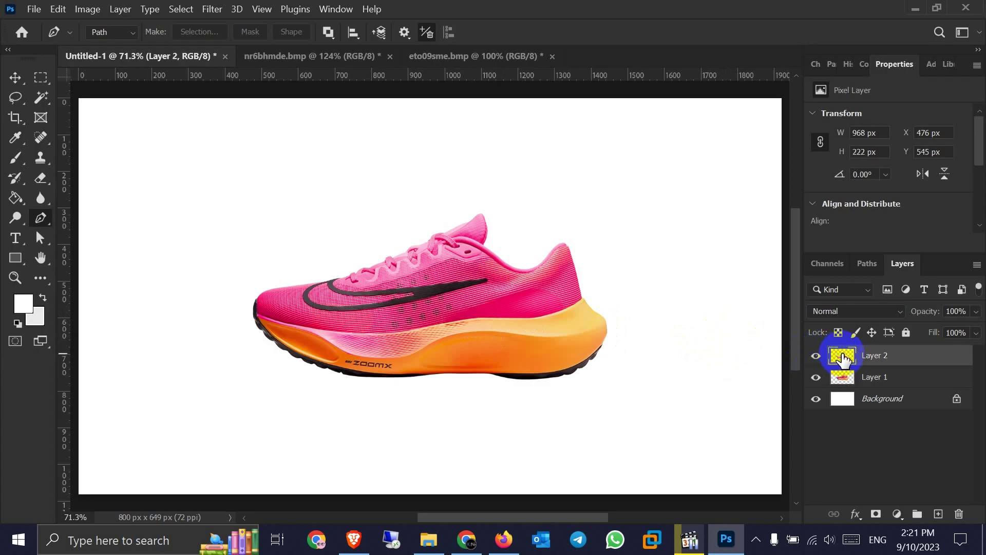
left_click(847, 356, "ctrl")
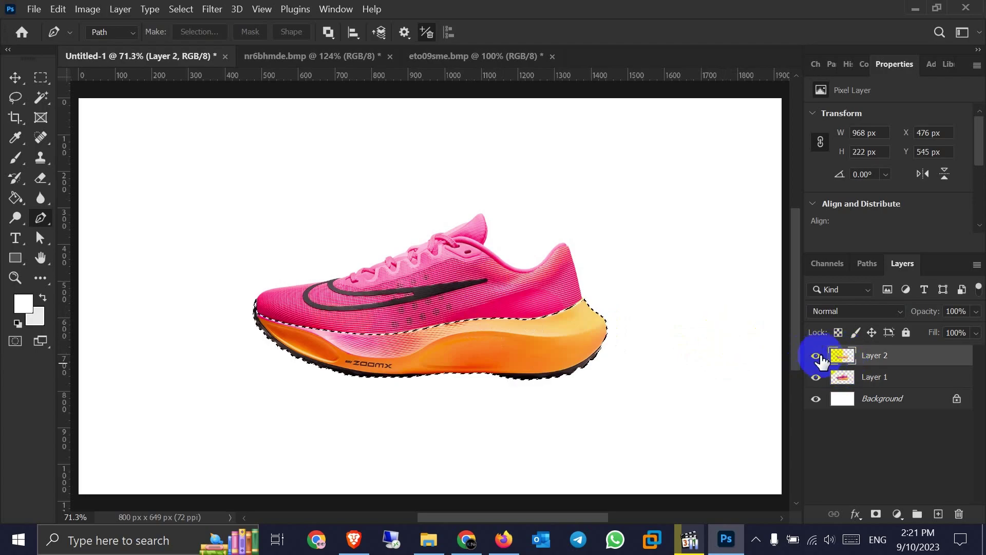
left_click(853, 379)
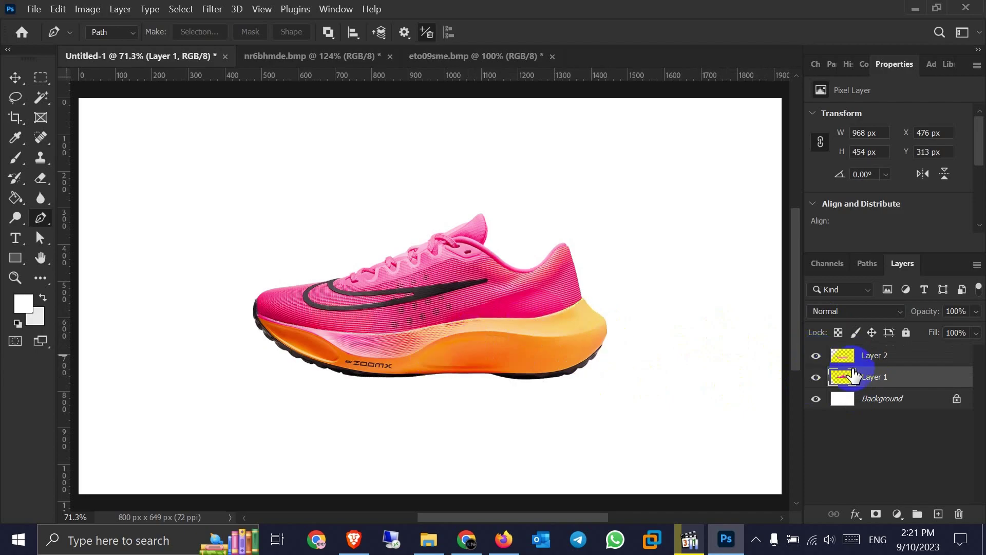
Step: Hide Layer 2, erase the leftover sole outline from Layer 1 with a 35-pixel eraser, and show Layer 2 again
left_click(817, 379)
left_click(817, 378)
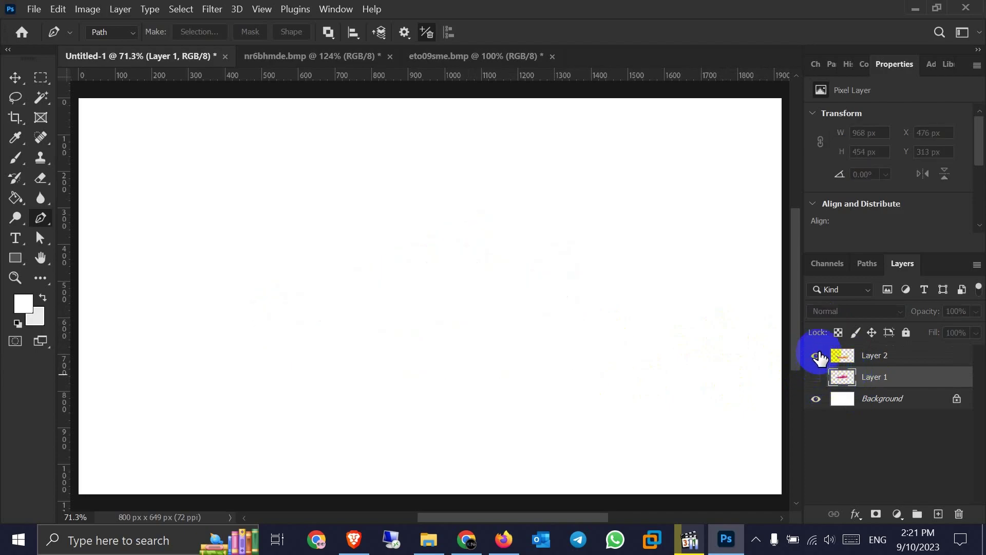
left_click(819, 355)
left_click(817, 377)
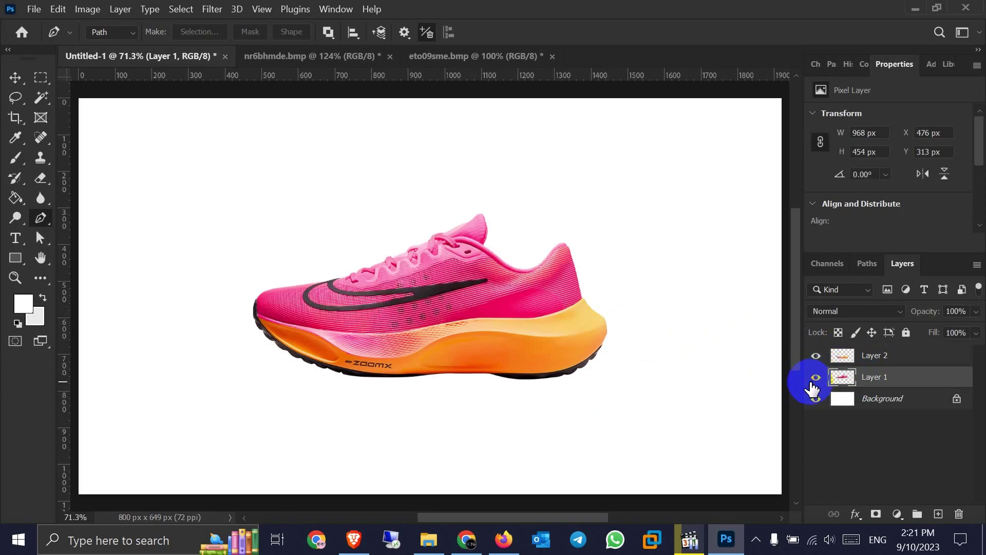
left_click(818, 356)
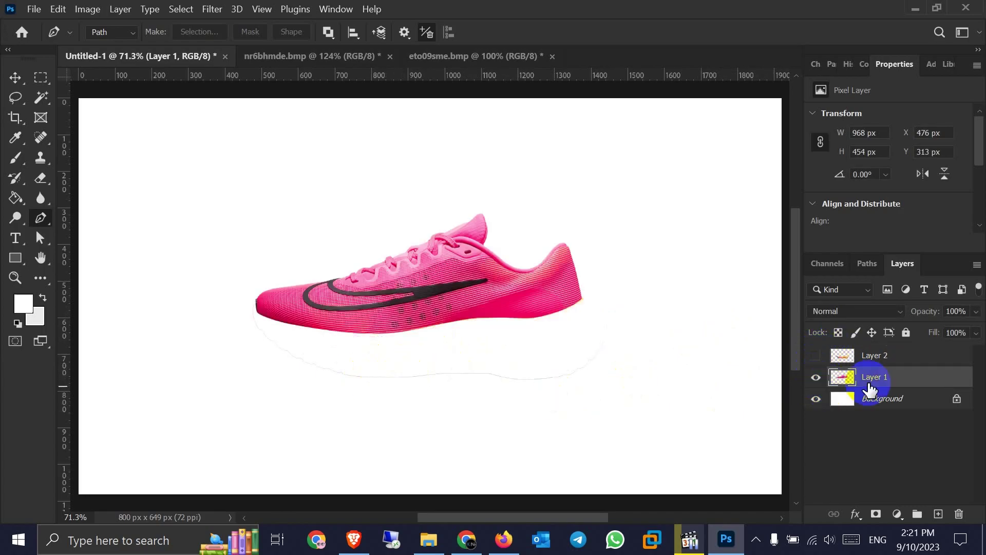
key("e")
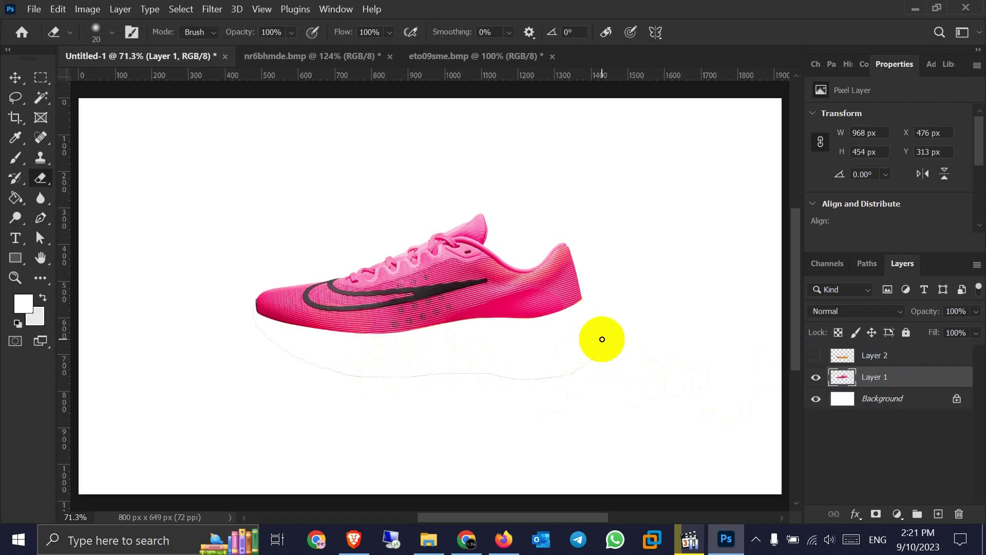
key("bracketright")
mouse_move(529, 380)
left_mouse_down()
mouse_move(365, 379)
mouse_move(301, 360)
mouse_move(262, 333)
mouse_move(249, 301)
mouse_move(249, 332)
left_mouse_up()
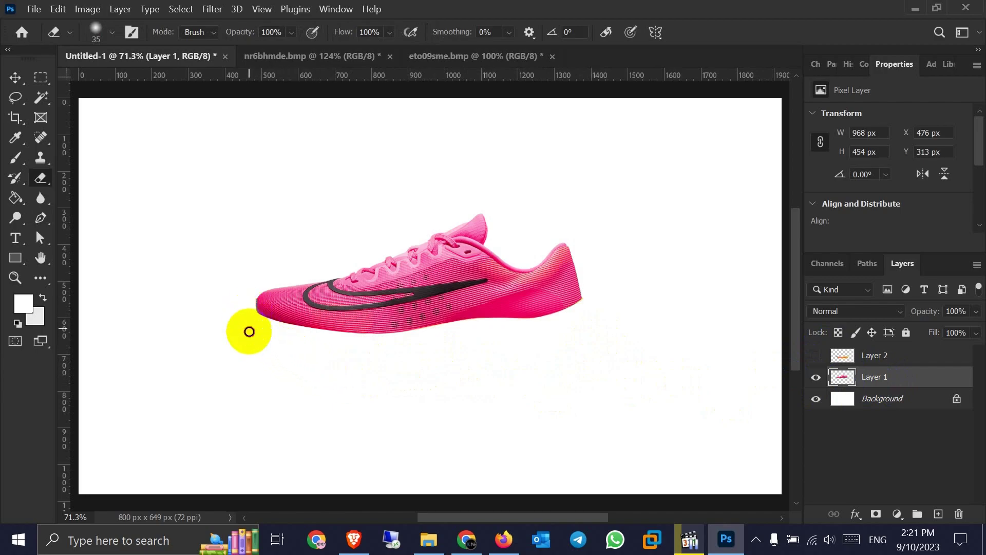
left_click(816, 356)
Step: Warp the pink upper on Layer 1 so its heel end lifts up and back, opening a gap above the sole
key("v")
left_click_drag(360, 292, 507, 312)
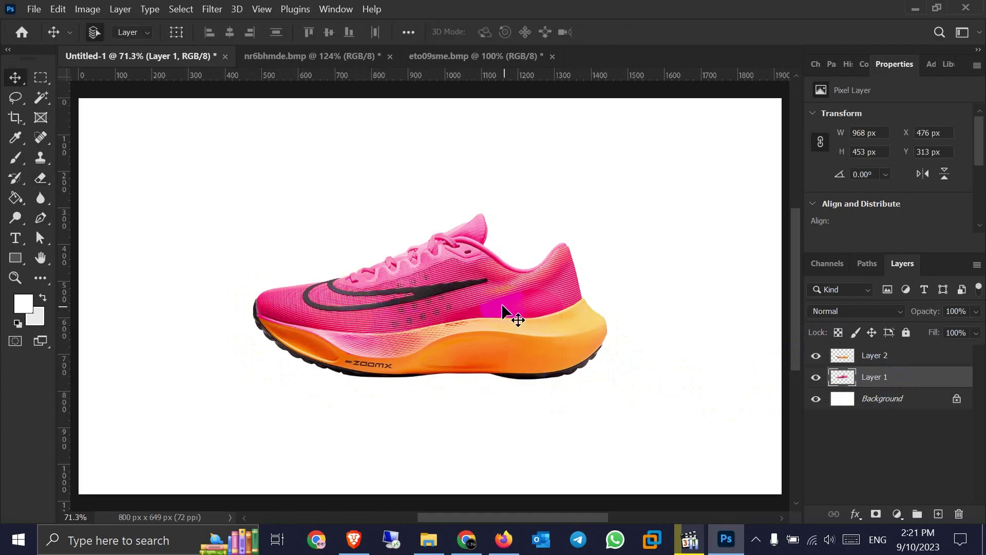
key("ctrl+t")
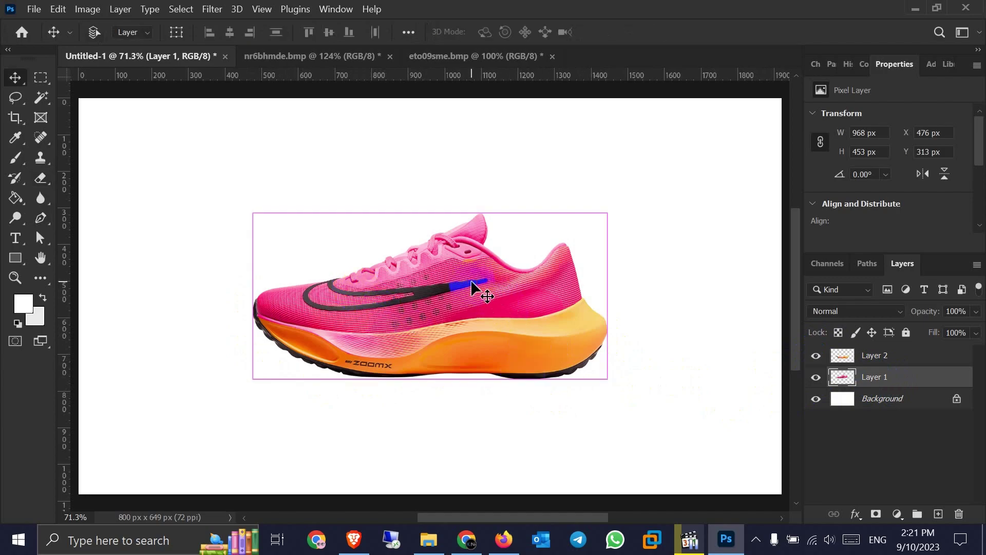
right_click(471, 286)
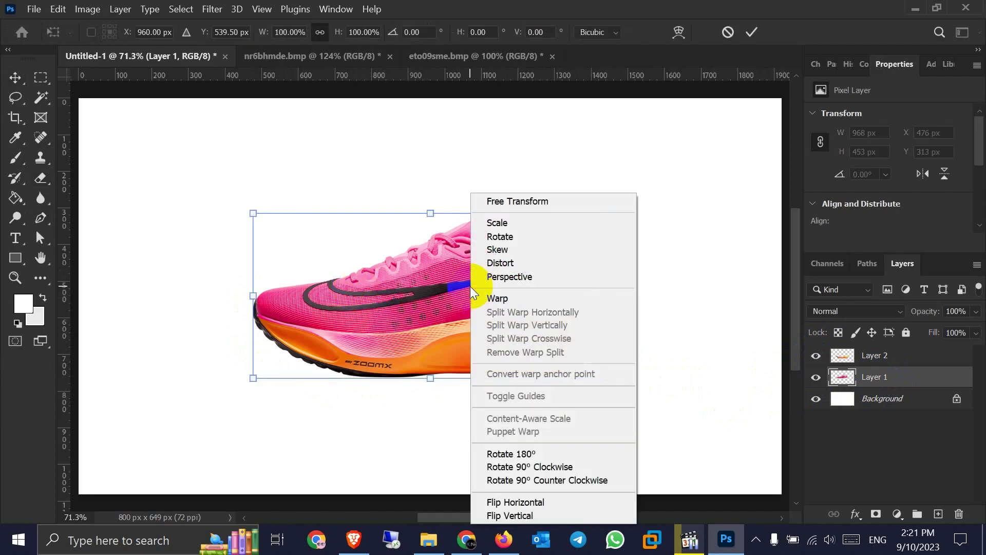
left_click(506, 307)
left_click_drag(608, 214, 606, 176)
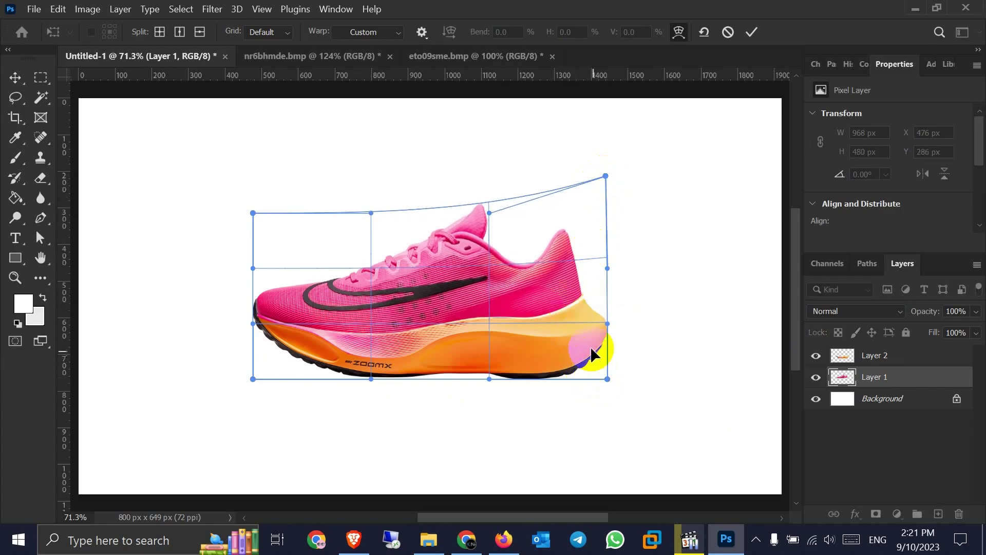
left_click_drag(532, 323, 534, 313)
left_click_drag(607, 379, 606, 355)
left_click_drag(608, 268, 622, 235)
left_click_drag(605, 176, 621, 155)
left_click_drag(418, 282, 417, 280)
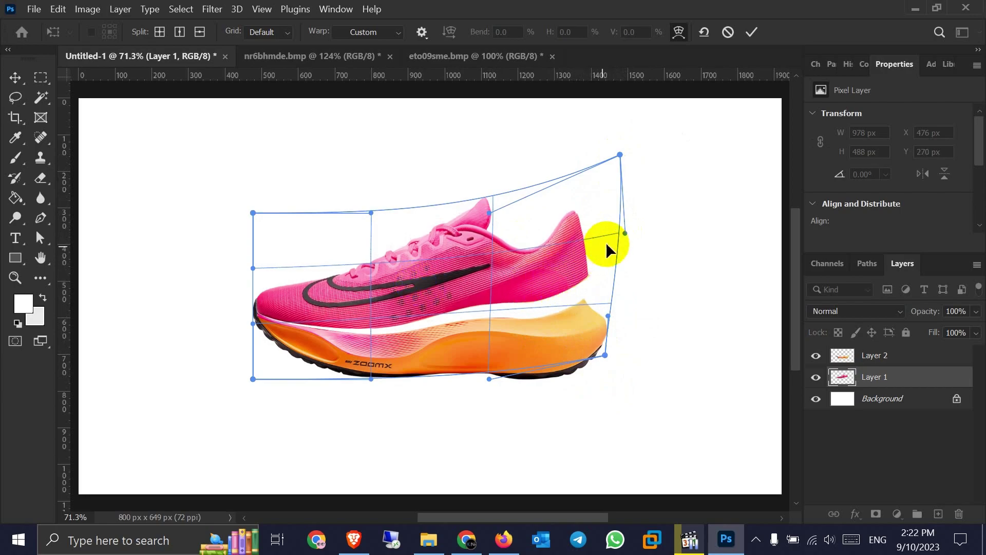
left_click_drag(622, 232, 618, 233)
key("Return")
Step: Warp the sole on Layer 2, pulling its heel end slightly outward and nudging the underside upward
left_click_drag(521, 309, 547, 343)
key("ctrl+t")
right_click(569, 362)
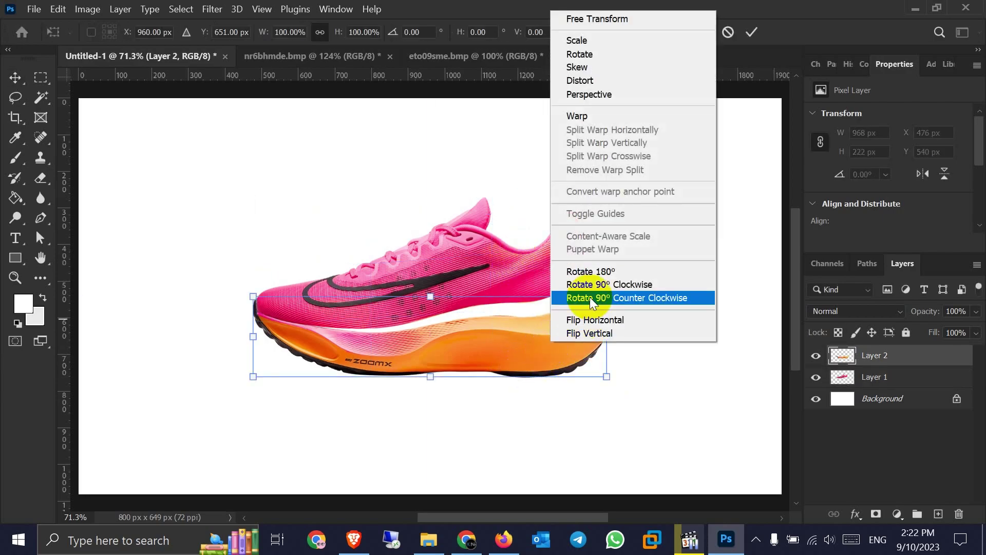
left_click(617, 115)
left_click_drag(609, 295, 617, 294)
left_click_drag(604, 354, 612, 357)
left_click_drag(529, 381, 534, 376)
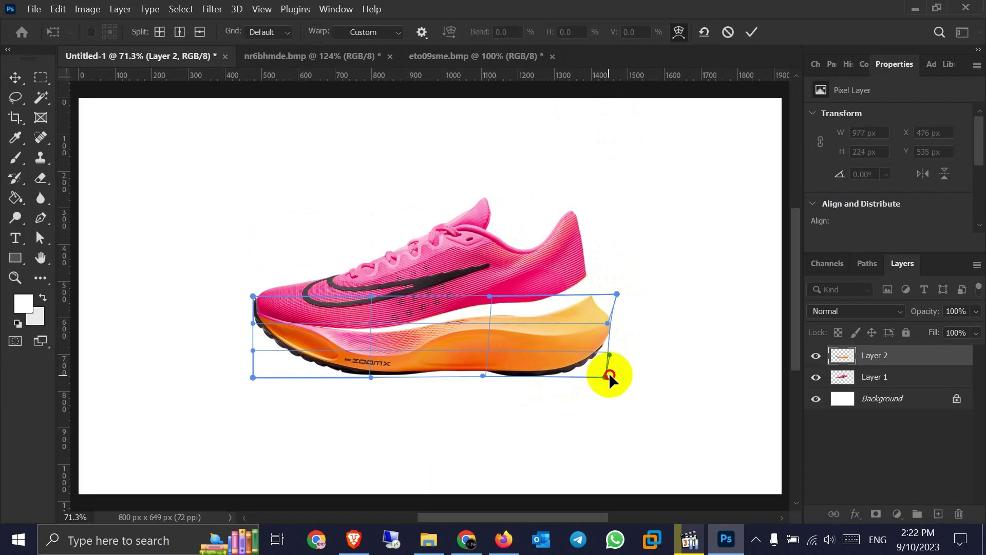
double_click(531, 325)
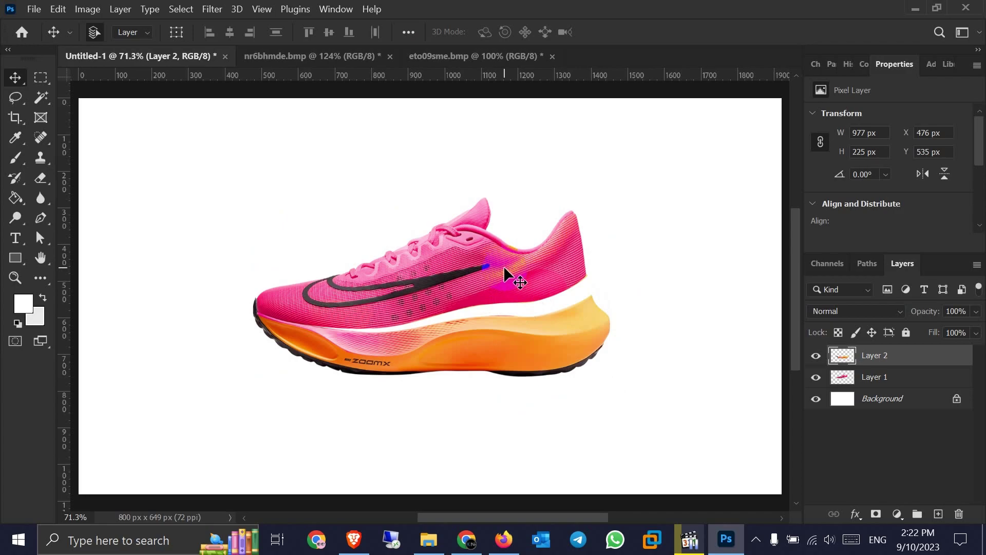
Step: Bring the pink splash from nr6bhmde.bmp into the shoe document, directly above Layer 1
left_click(456, 273)
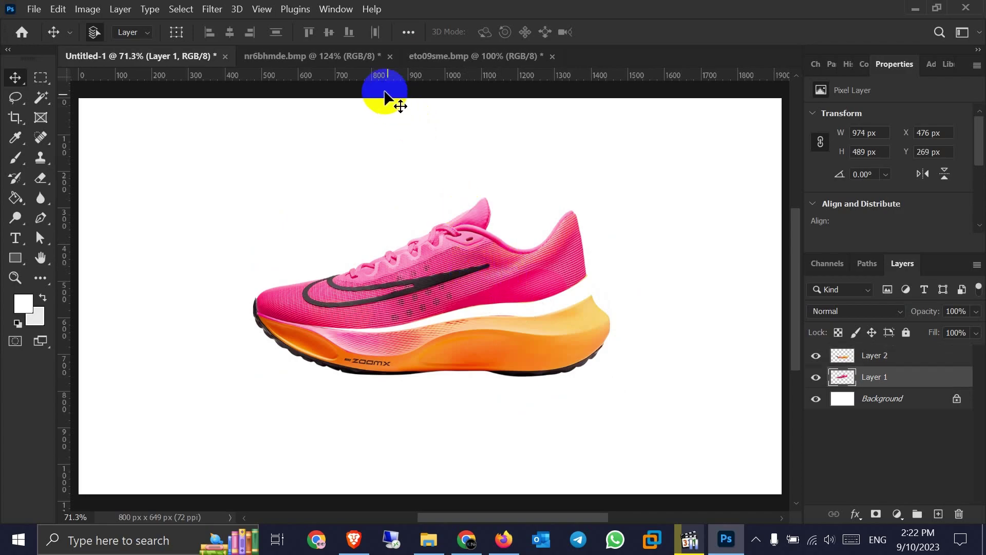
left_click(350, 55)
left_click_drag(475, 448, 403, 263)
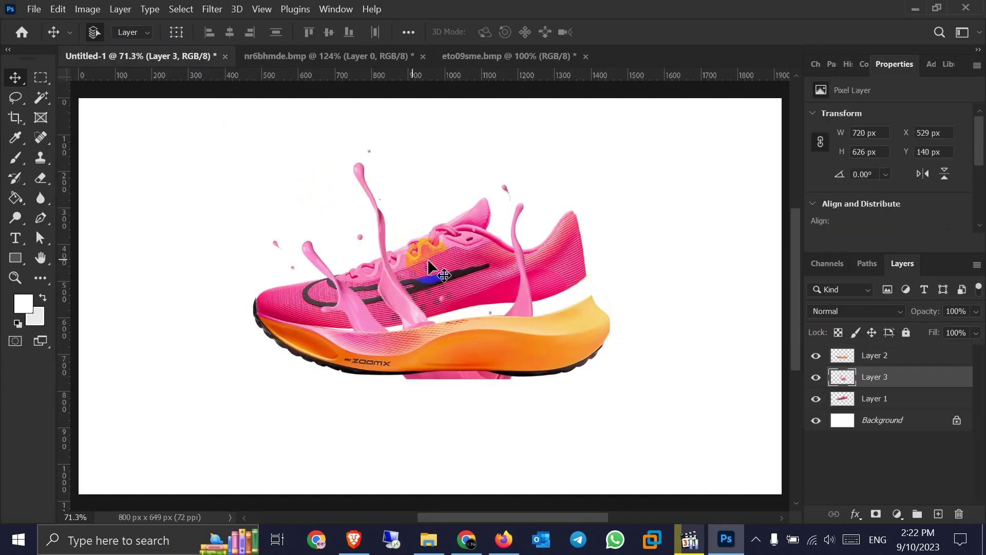
Step: Rotate the splash to about 86°, scale it to about 69% width and 114% height, and place it over the shoe's heel
key("ctrl+t")
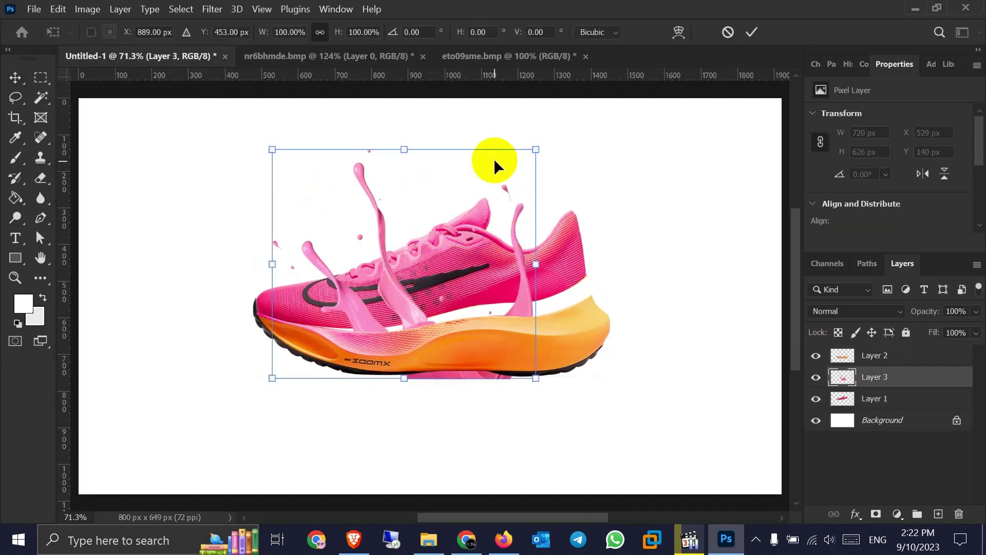
left_click_drag(564, 132, 409, 138)
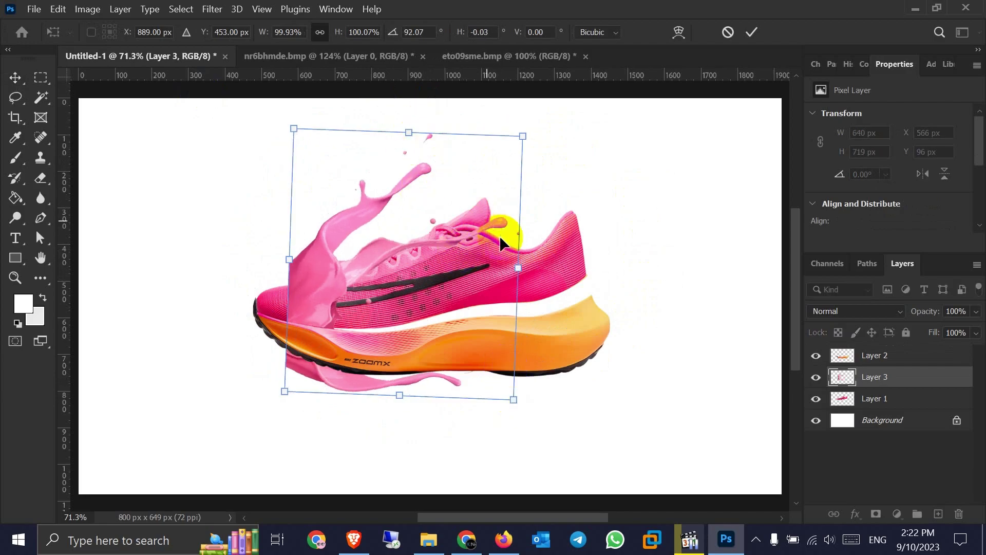
left_click_drag(522, 263, 630, 264)
left_click_drag(463, 135, 462, 154)
left_click_drag(397, 258, 478, 220)
left_click_drag(639, 341, 734, 340)
left_click_drag(363, 112, 437, 166)
left_click_drag(476, 232, 477, 243)
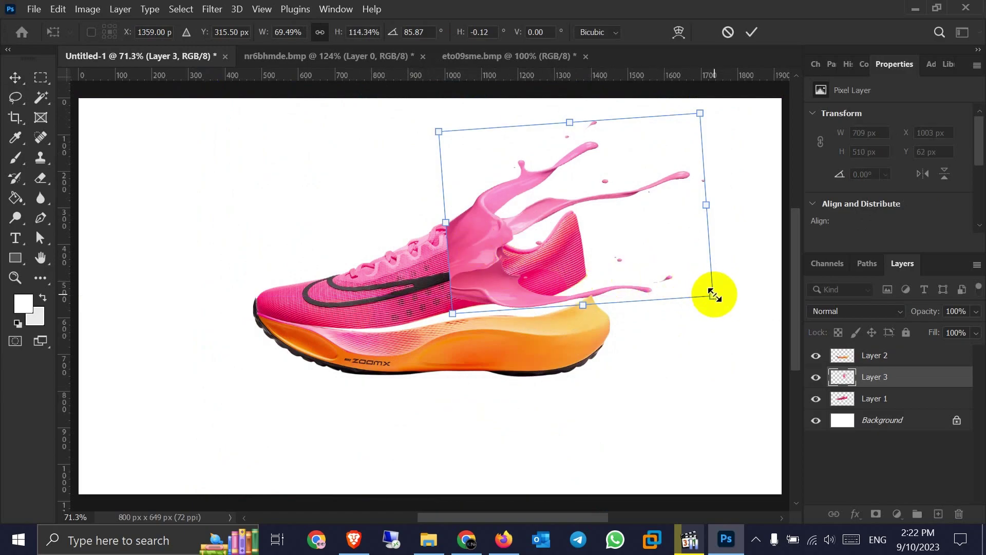
Step: Warp the pink splash on Layer 3, stretching its streaks outward behind the heel and bulging its upper edge upward
right_click(632, 211)
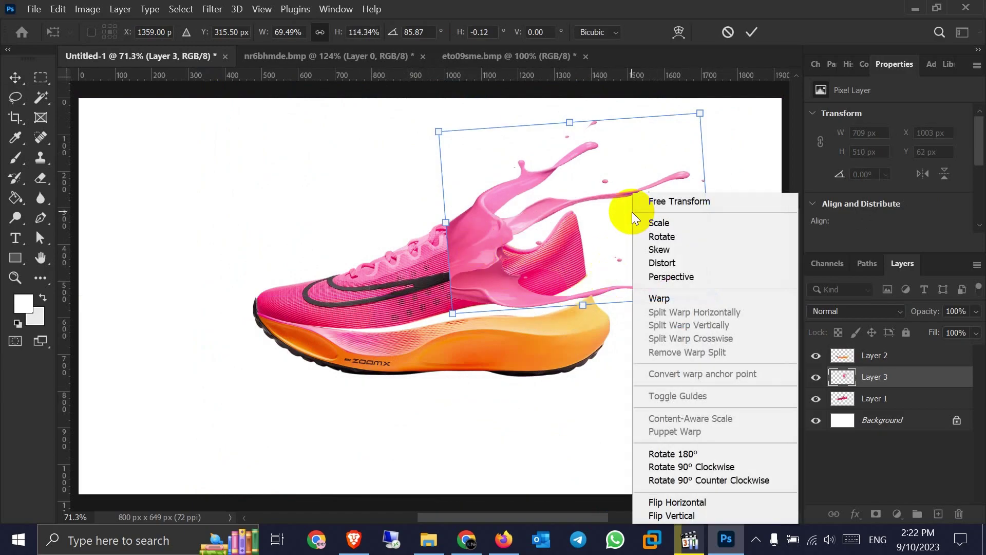
left_click(686, 297)
left_click_drag(673, 297, 700, 260)
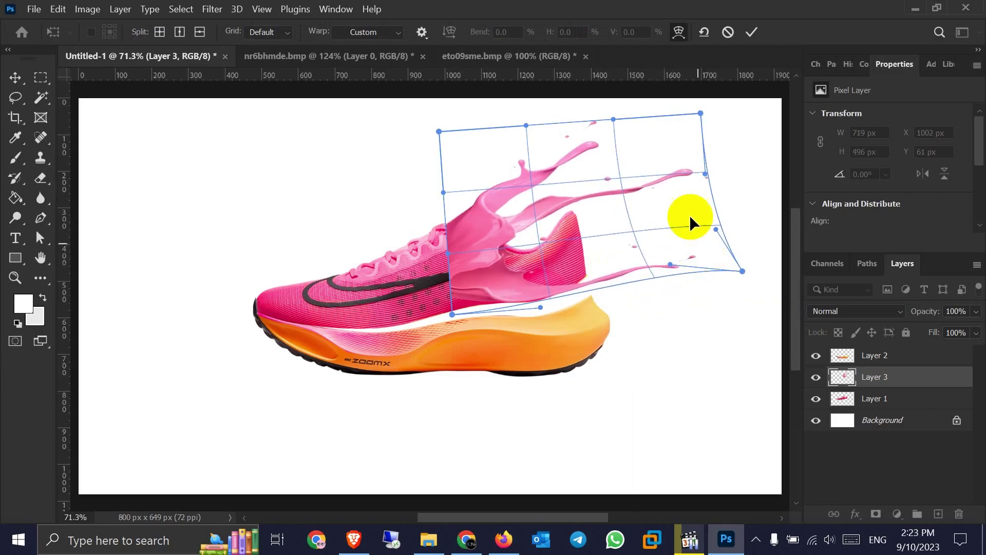
left_click_drag(689, 176, 700, 179)
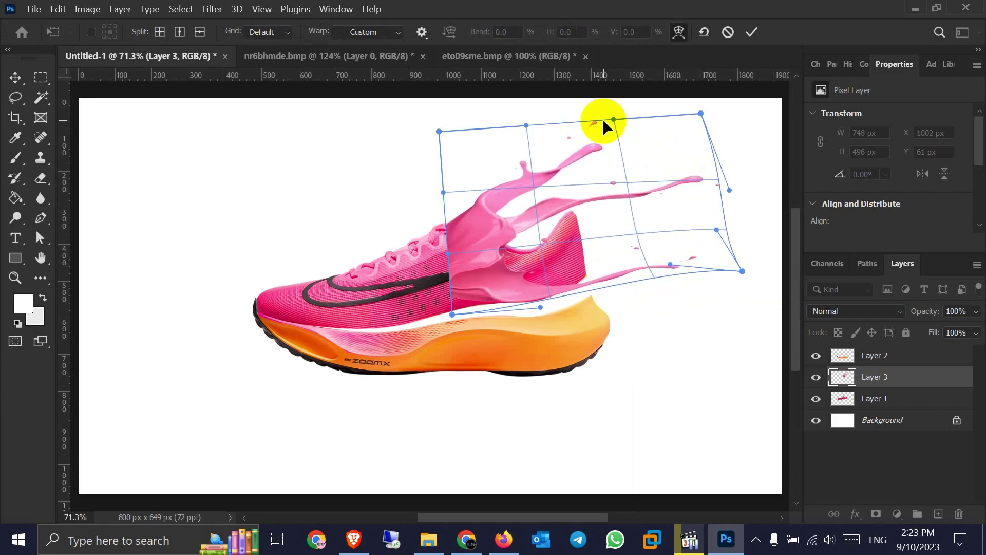
left_click_drag(613, 113, 600, 84)
left_click_drag(529, 122, 521, 108)
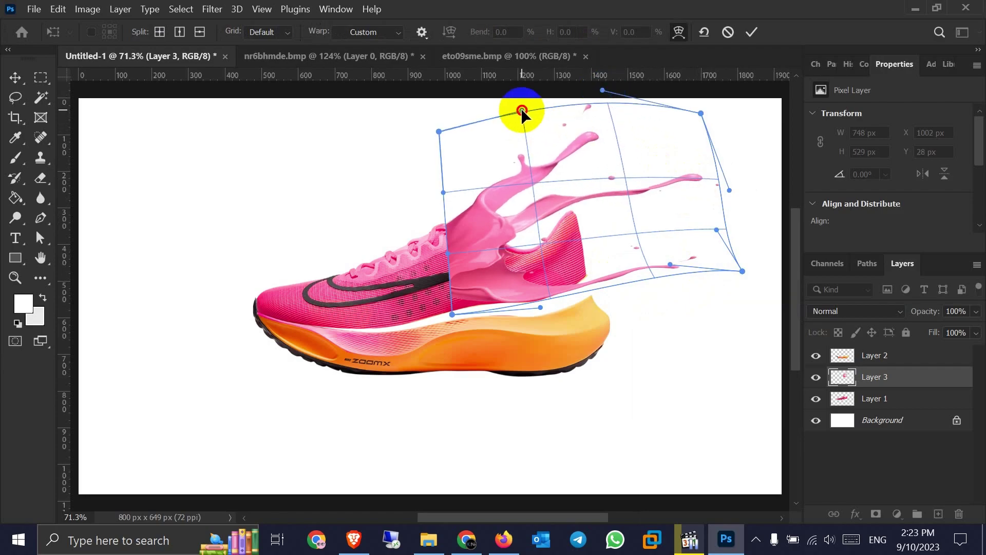
left_click_drag(547, 251, 570, 205)
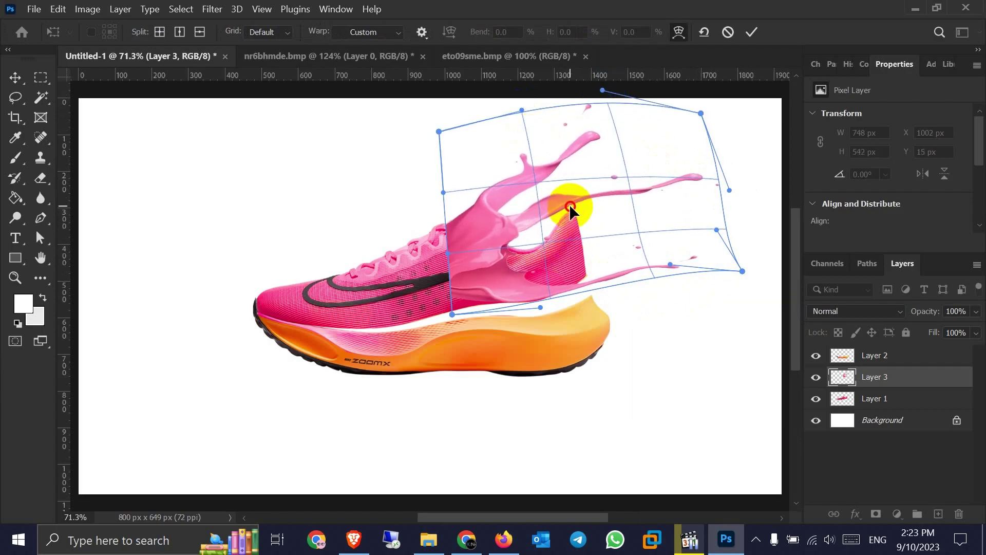
Step: Warp the splash's shoe-side edge and underside so they line up with the upper's collar and lower edge, and apply the transform
mouse_move(453, 315)
left_mouse_down()
mouse_move(452, 334)
mouse_move(444, 328)
left_mouse_up()
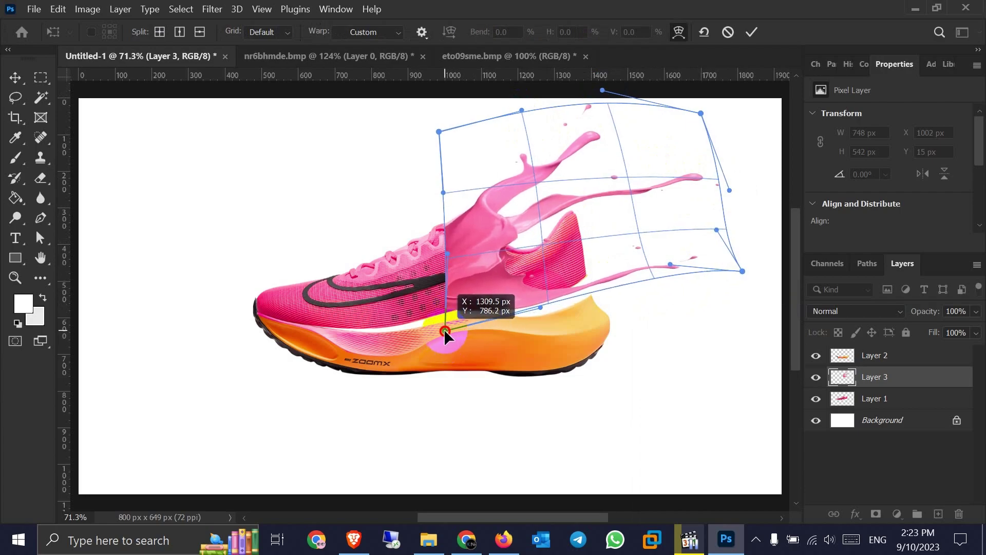
mouse_move(547, 286)
left_mouse_down()
mouse_move(546, 277)
mouse_move(565, 278)
mouse_move(550, 280)
left_mouse_up()
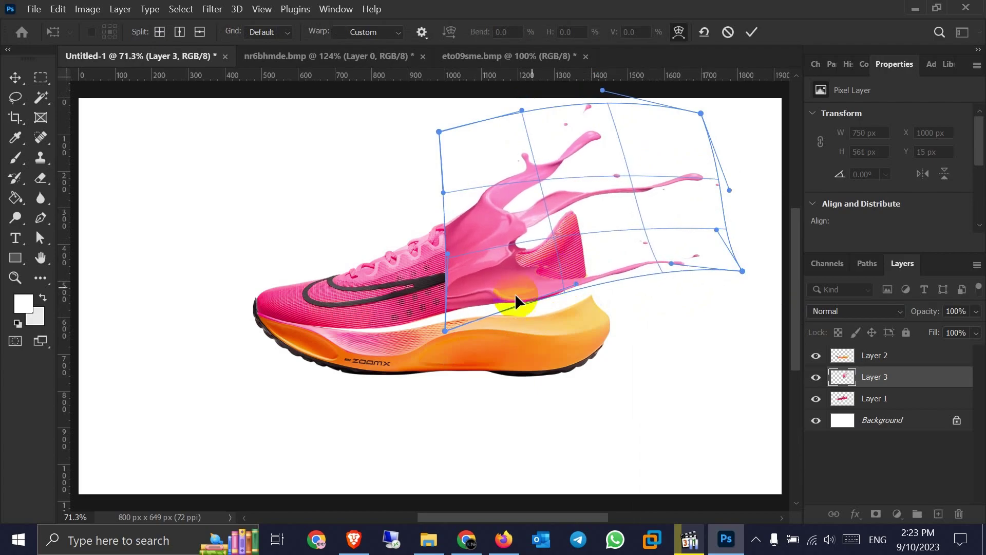
left_click_drag(448, 240, 446, 238)
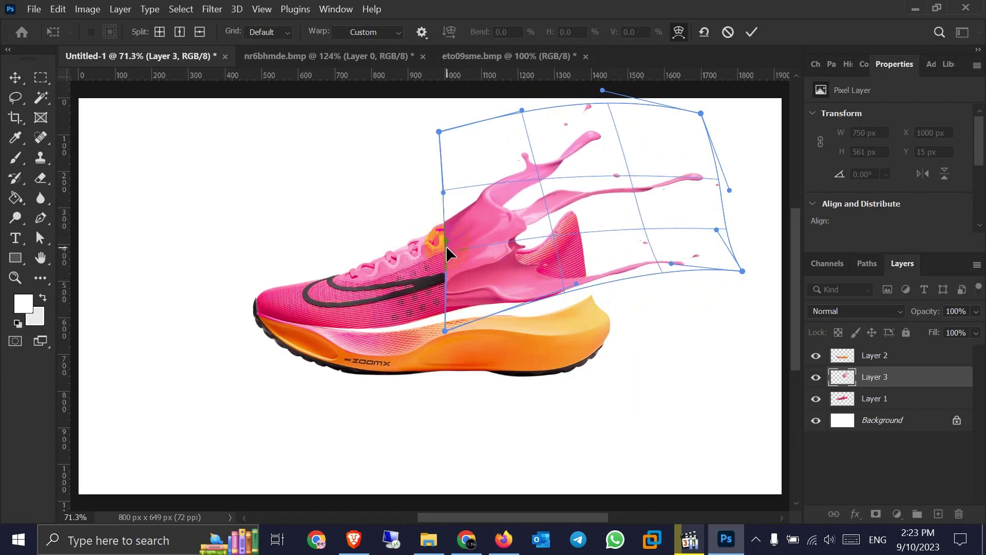
left_click_drag(565, 279, 572, 286)
left_click_drag(439, 131, 438, 155)
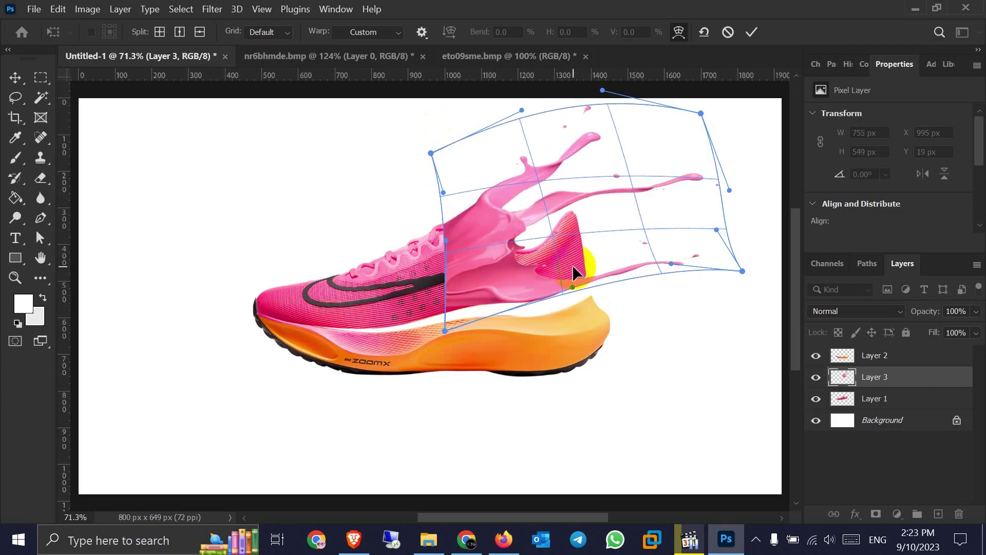
key("Return")
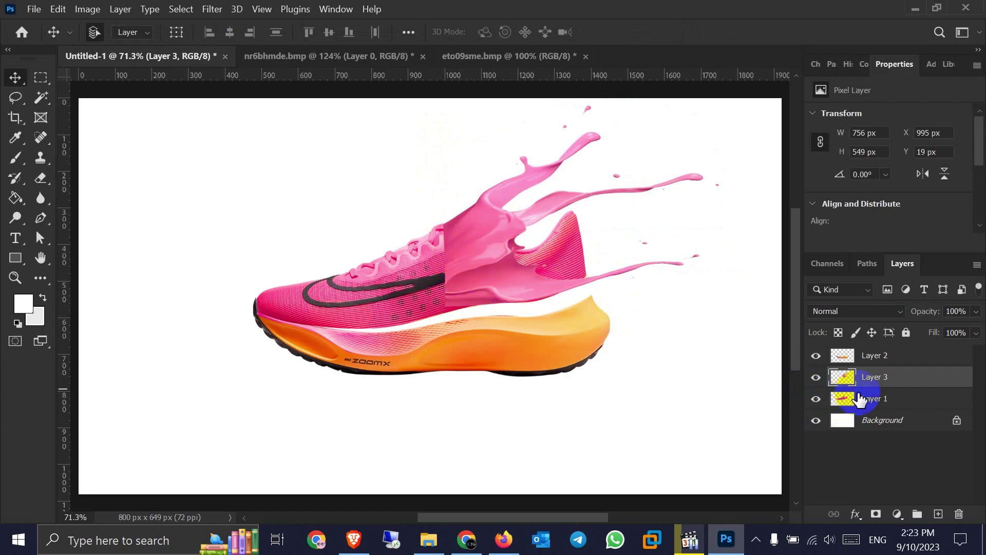
Step: Add a layer mask to Layer 3 and paint away the splash's hard front edge with a 150 px black brush
left_click(876, 514)
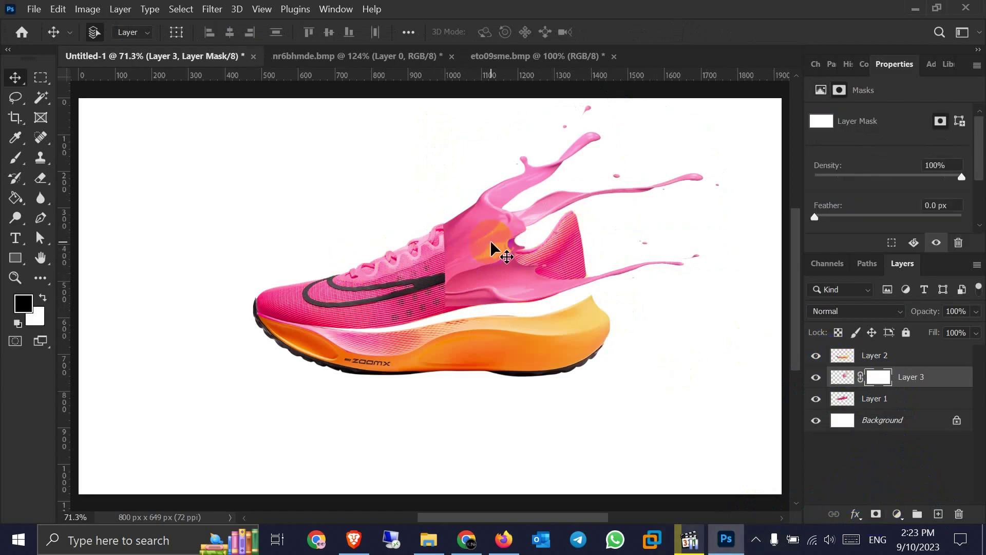
key("b")
mouse_move(442, 242)
left_mouse_down()
mouse_move(446, 262)
mouse_move(452, 242)
mouse_move(435, 295)
mouse_move(476, 286)
mouse_move(446, 283)
mouse_move(415, 296)
mouse_move(448, 302)
mouse_move(393, 313)
mouse_move(495, 334)
left_mouse_up()
key("bracketright")
key("bracketright")
key("bracketright")
mouse_move(429, 246)
left_mouse_down()
mouse_move(447, 200)
mouse_move(429, 223)
mouse_move(452, 244)
left_mouse_up()
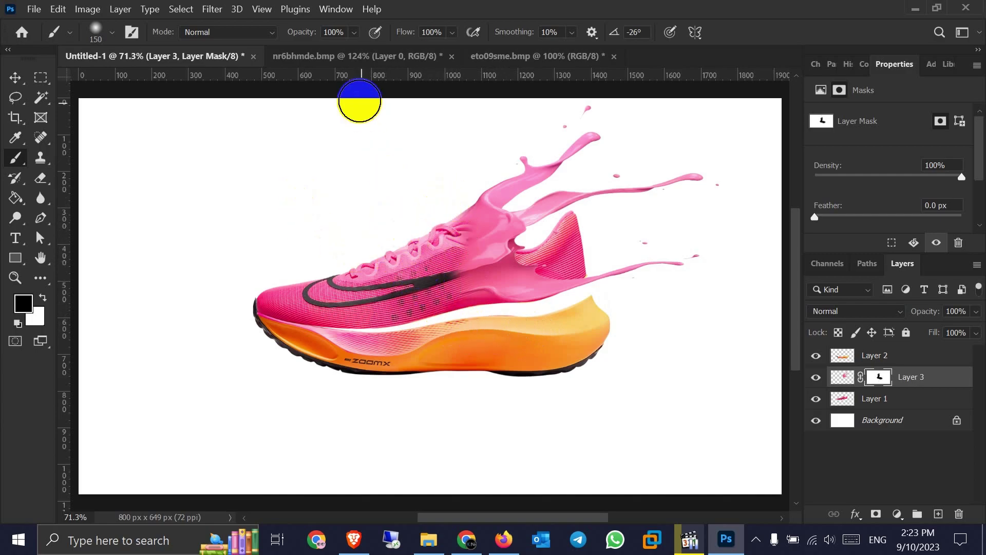
Step: Lower the brush opacity to 77% and paint on Layer 3's mask to blend the splash into the laces, collar and swoosh
left_click(354, 32)
left_click_drag(380, 50, 364, 50)
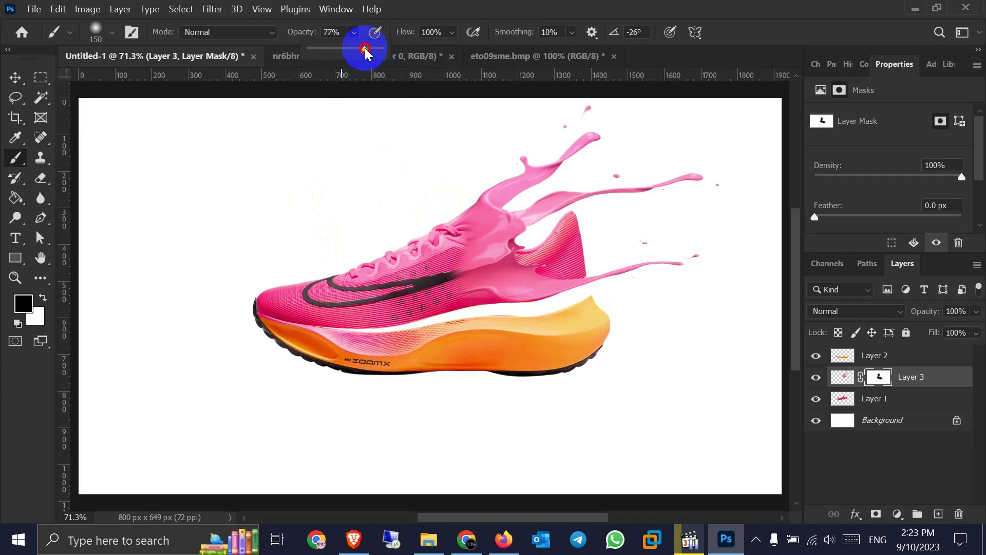
left_click(458, 247)
left_click_drag(457, 236, 460, 248)
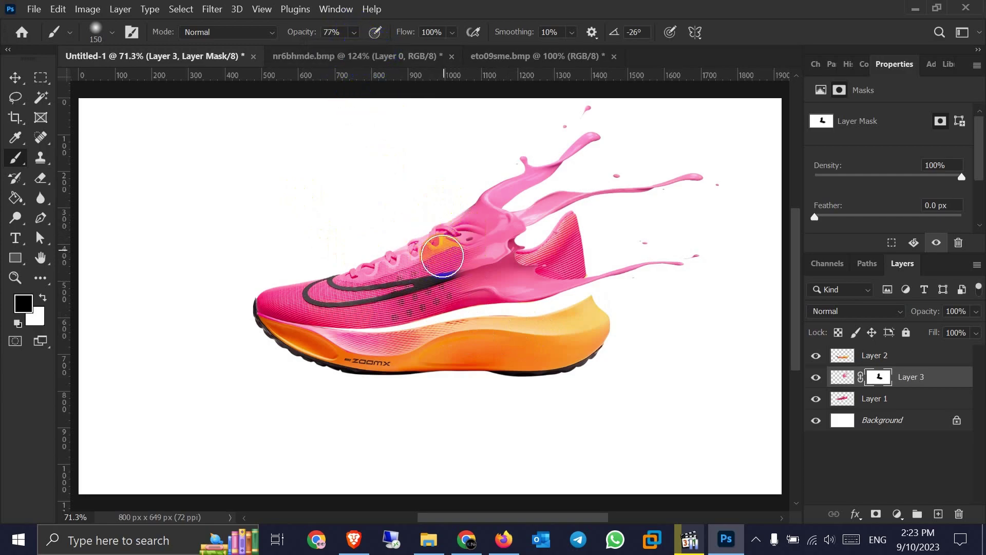
left_click_drag(430, 280, 463, 247)
left_click_drag(458, 236, 406, 273)
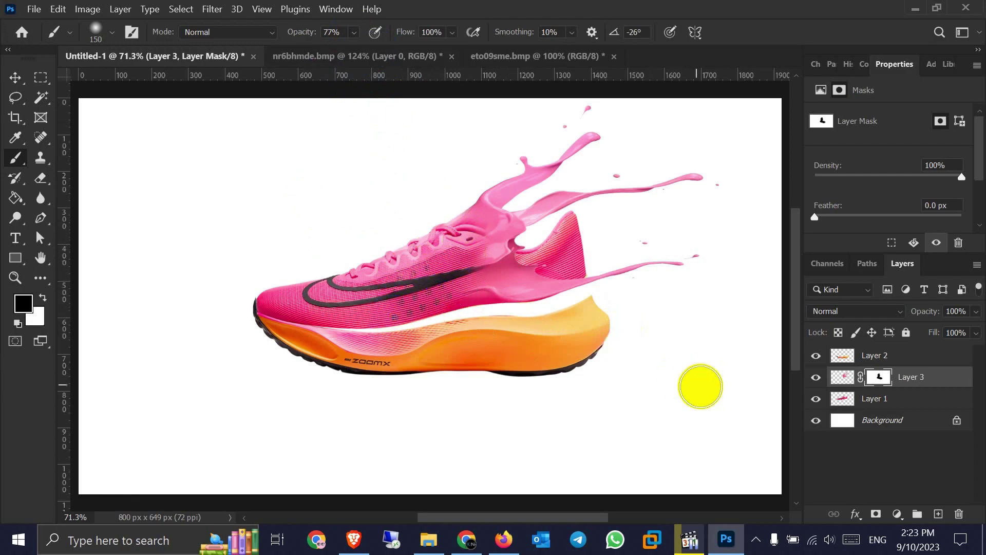
Step: Add a layer mask to Layer 1 and paint out the upper's heel behind the pink splash in black, raising brush opacity to 100%
left_click(868, 403)
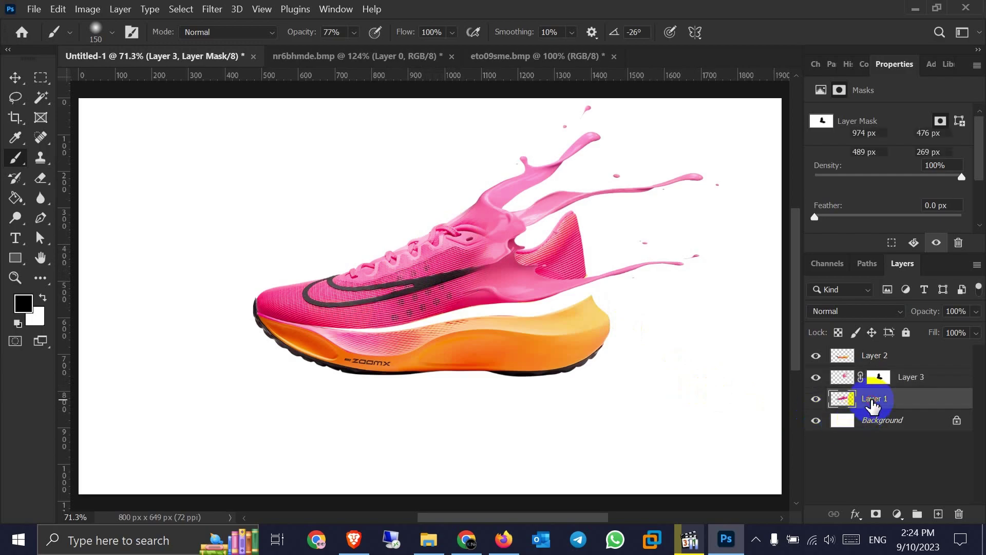
left_click(877, 513)
key("d")
key("x")
left_click_drag(594, 221, 574, 273)
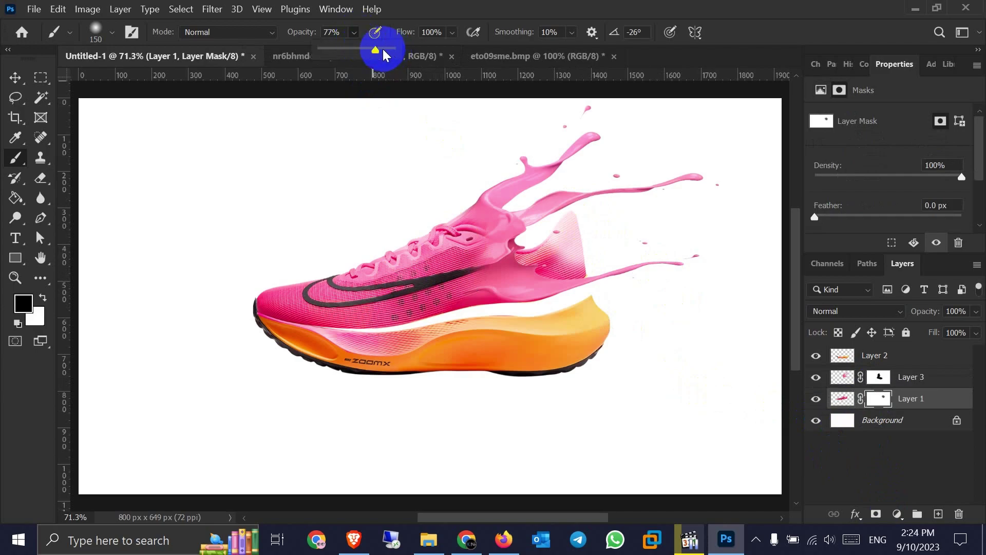
mouse_move(590, 236)
left_mouse_down()
mouse_move(577, 265)
mouse_move(527, 240)
mouse_move(544, 251)
mouse_move(548, 242)
mouse_move(531, 239)
mouse_move(591, 282)
mouse_move(559, 325)
mouse_move(568, 314)
mouse_move(513, 332)
mouse_move(602, 293)
mouse_move(542, 208)
mouse_move(567, 229)
mouse_move(606, 222)
left_mouse_up()
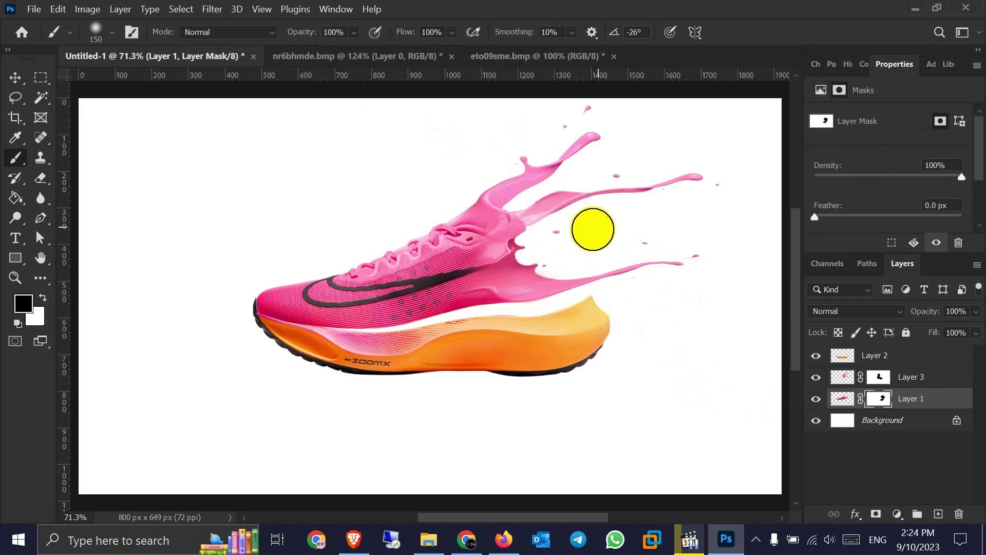
Step: Bring the orange splash from eto09sme.bmp into the shoe document, directly above Layer 2
left_click(19, 78)
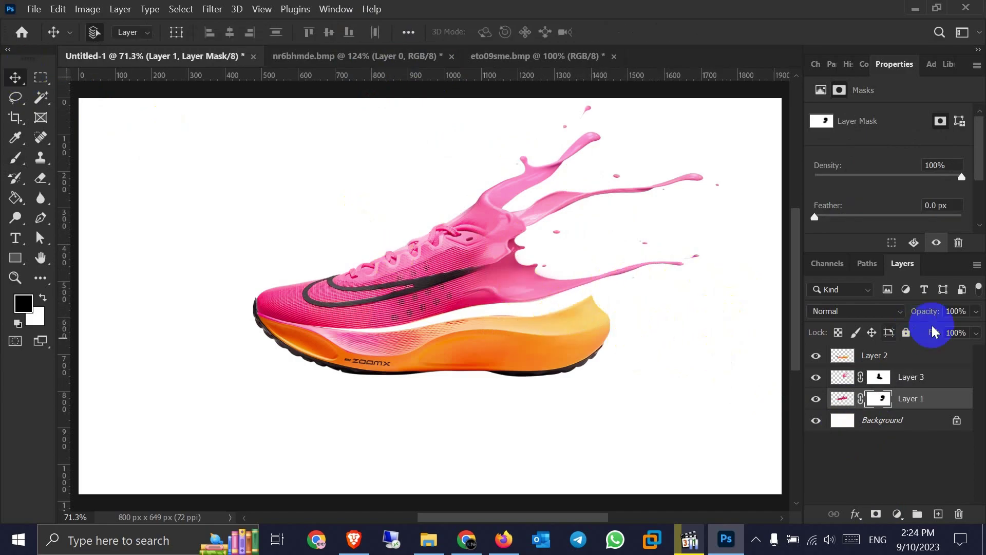
left_click(850, 361)
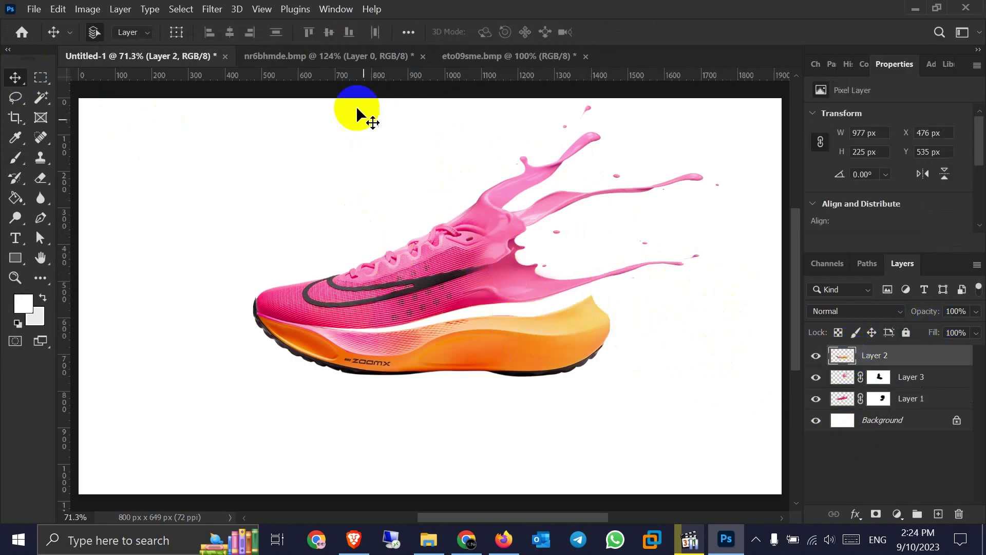
left_click(542, 51)
left_click_drag(496, 239, 335, 196)
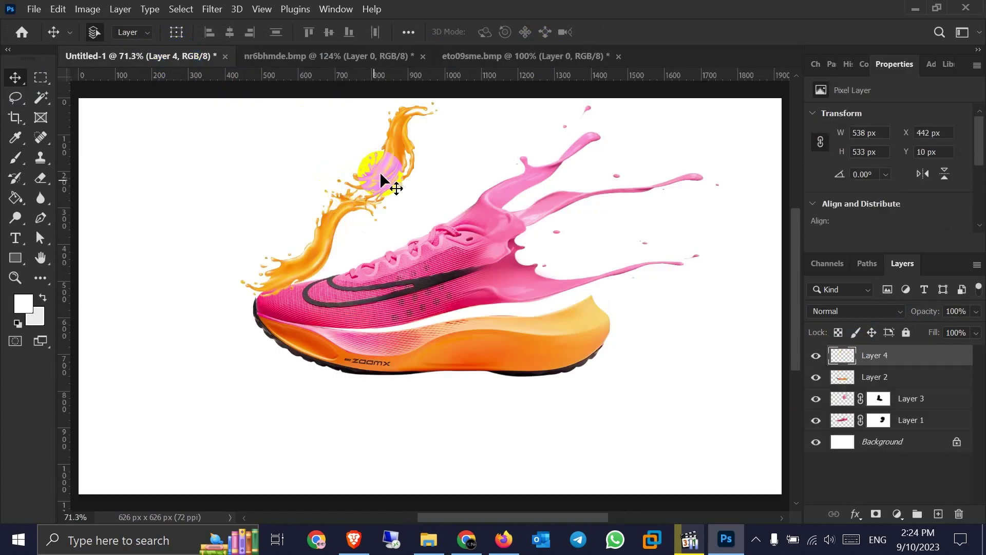
Step: Rotate the orange splash to about 39°, place it over the sole, and flip it horizontally
key("ctrl+t")
left_click_drag(443, 190, 491, 246)
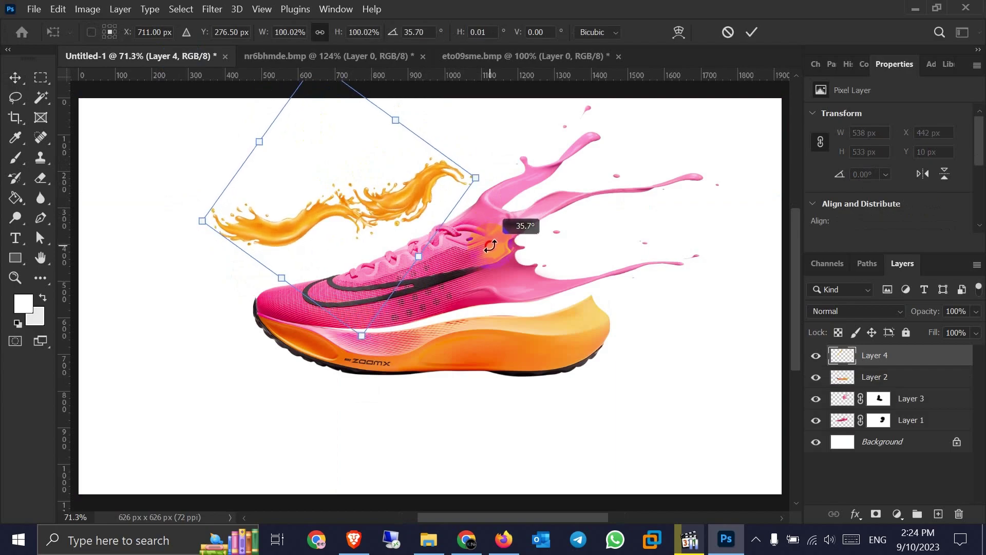
left_click_drag(491, 246, 520, 295)
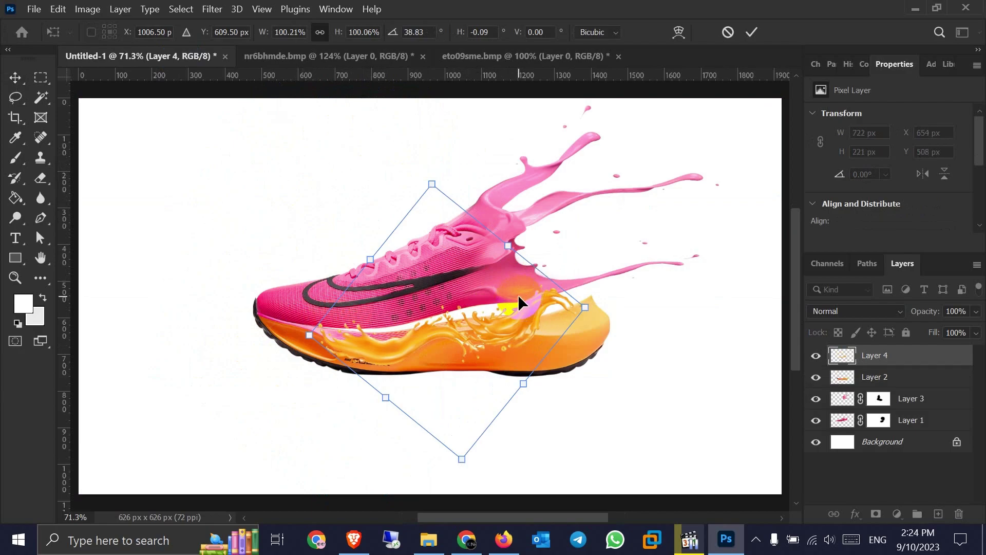
right_click(520, 296)
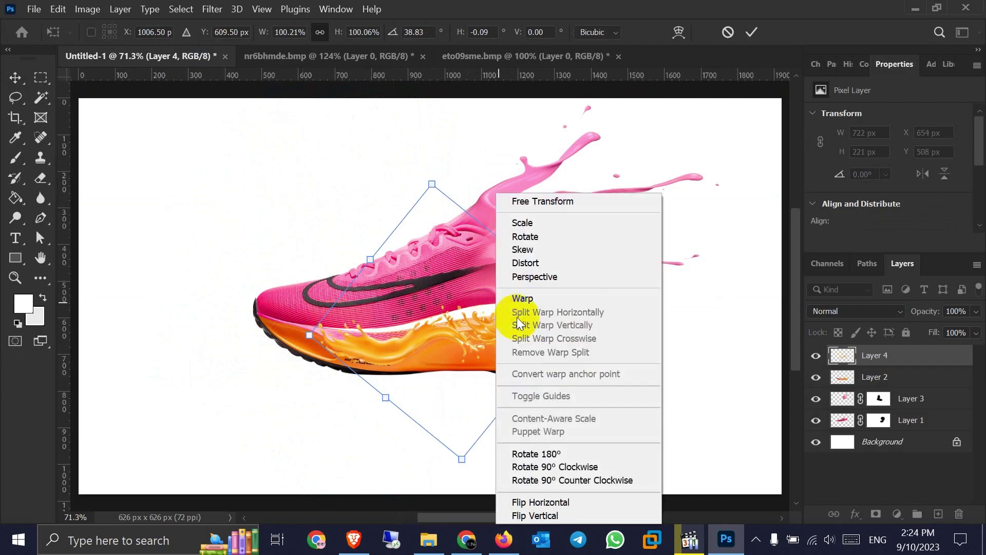
left_click(584, 504)
Step: Transform the orange splash to about 1426 × 398 px so it runs along the sole and trails past the heel
left_click_drag(614, 340, 760, 231)
left_click_drag(607, 324, 493, 300)
left_click_drag(649, 256, 729, 221)
left_click_drag(581, 307, 564, 346)
left_click_drag(723, 238, 722, 278)
left_click_drag(529, 381, 558, 351)
key("Return")
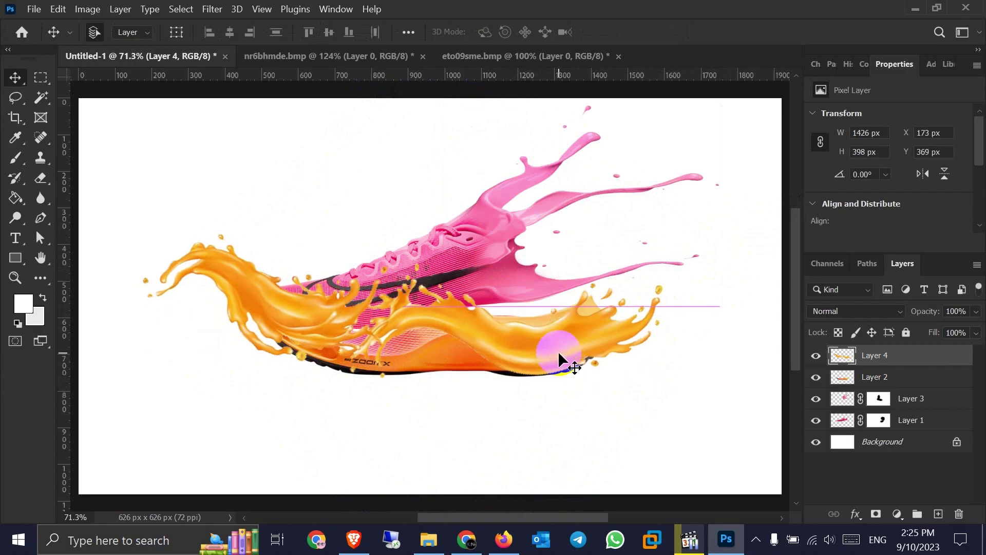
Step: Add a layer mask to Layer 4 and paint out the splash's front part, blending it into the sole at 74% brush opacity
left_click(876, 514)
key("d")
key("b")
mouse_move(313, 253)
left_mouse_down()
mouse_move(222, 247)
mouse_move(171, 260)
mouse_move(156, 309)
mouse_move(146, 293)
mouse_move(278, 245)
mouse_move(248, 225)
mouse_move(197, 276)
mouse_move(271, 317)
mouse_move(291, 282)
mouse_move(315, 330)
mouse_move(339, 333)
mouse_move(366, 309)
mouse_move(390, 255)
mouse_move(398, 261)
mouse_move(383, 295)
mouse_move(269, 338)
mouse_move(233, 310)
mouse_move(212, 321)
mouse_move(303, 361)
mouse_move(354, 358)
mouse_move(411, 276)
mouse_move(473, 297)
left_mouse_up()
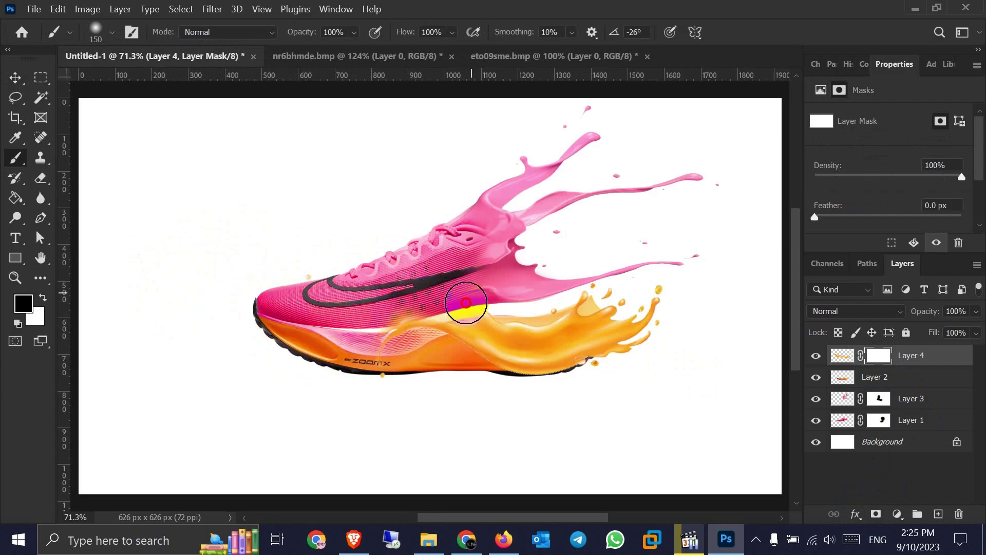
left_click_drag(412, 304, 370, 363)
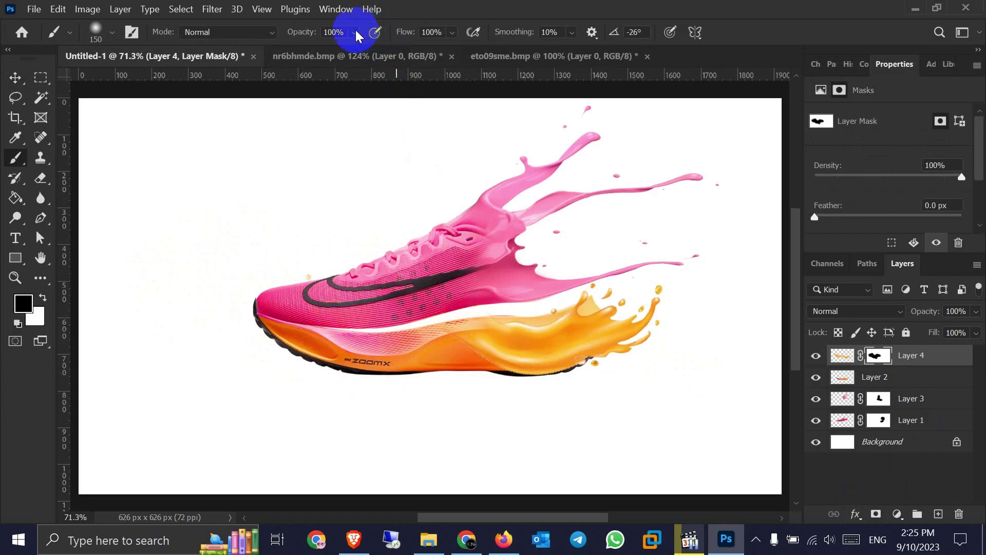
mouse_move(514, 256)
left_mouse_down()
mouse_move(478, 299)
mouse_move(502, 308)
mouse_move(480, 306)
mouse_move(440, 337)
mouse_move(445, 354)
mouse_move(490, 380)
mouse_move(462, 369)
mouse_move(519, 396)
mouse_move(464, 381)
mouse_move(475, 383)
mouse_move(497, 310)
mouse_move(573, 310)
mouse_move(511, 301)
mouse_move(546, 301)
mouse_move(545, 311)
mouse_move(510, 317)
mouse_move(535, 311)
mouse_move(527, 318)
mouse_move(542, 302)
mouse_move(510, 307)
mouse_move(562, 293)
mouse_move(519, 307)
mouse_move(542, 294)
left_mouse_up()
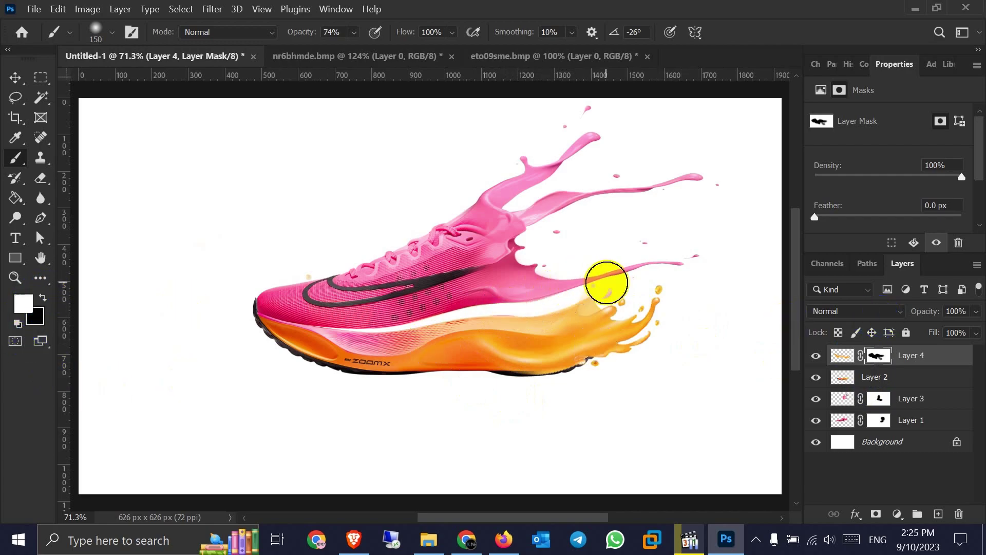
mouse_move(591, 298)
left_mouse_down()
mouse_move(572, 336)
mouse_move(536, 349)
mouse_move(580, 342)
mouse_move(600, 318)
mouse_move(601, 293)
mouse_move(622, 324)
mouse_move(587, 344)
left_mouse_up()
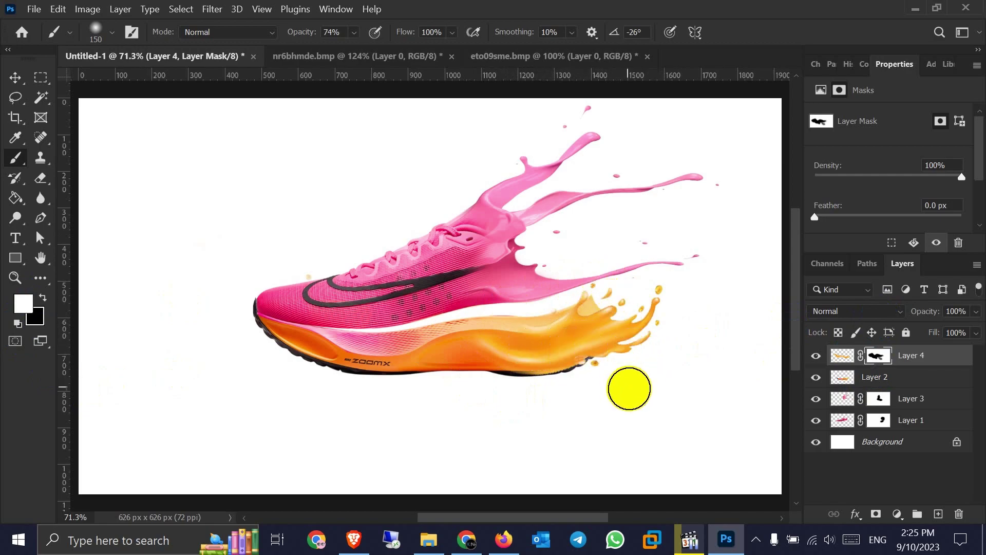
Step: Add a layer mask to Layer 2 and paint out the sole's heel end in black at 100% brush opacity, leaving the orange splash
left_click(833, 381)
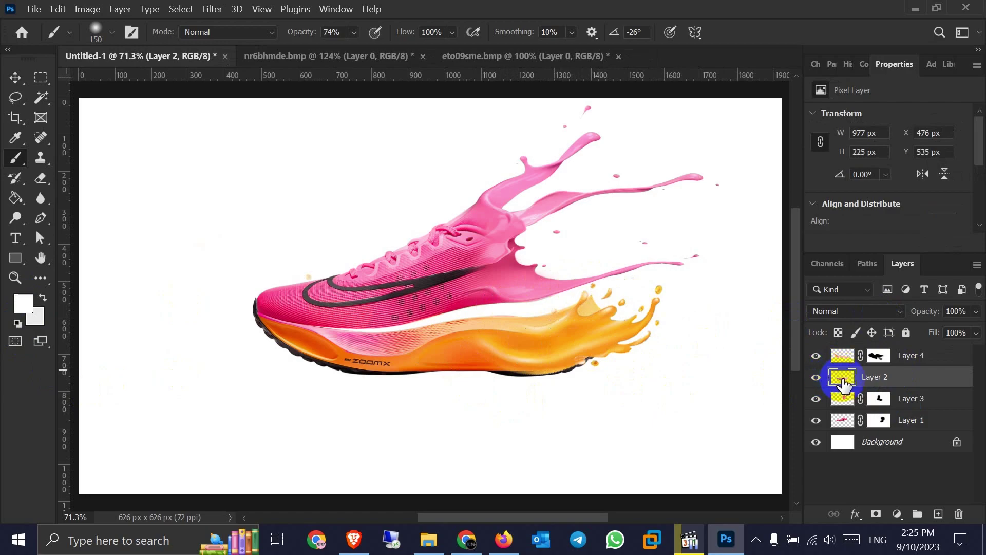
left_click(878, 514)
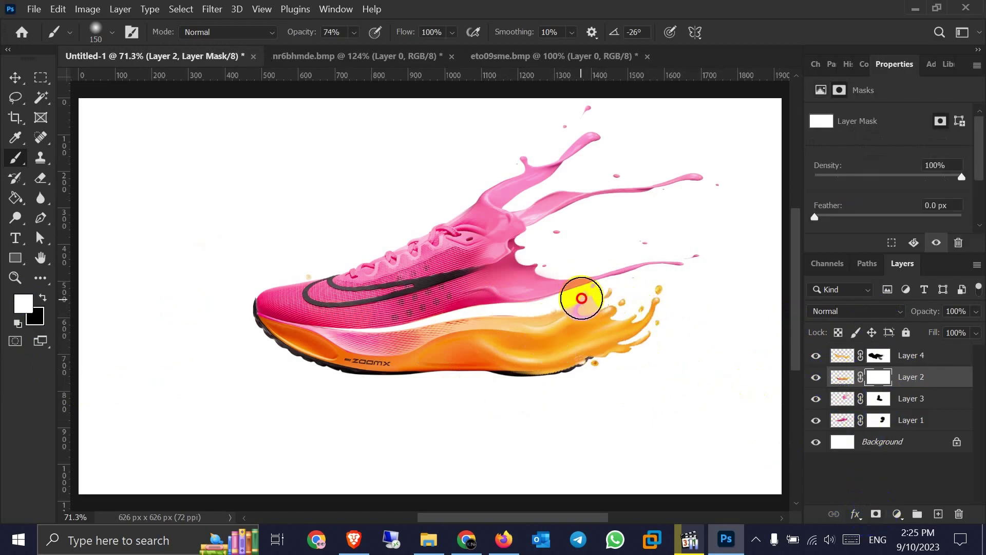
left_click(356, 34)
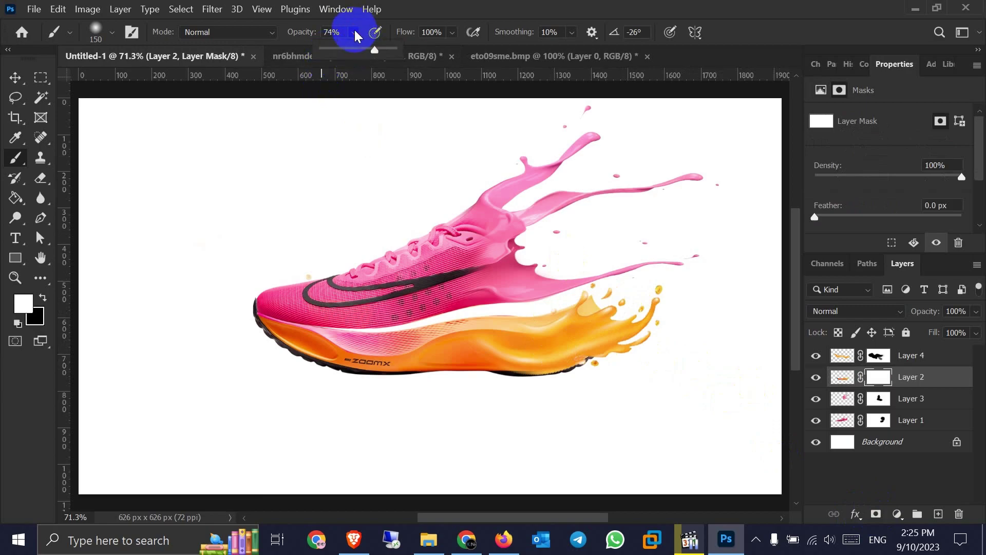
left_click_drag(377, 48, 462, 62)
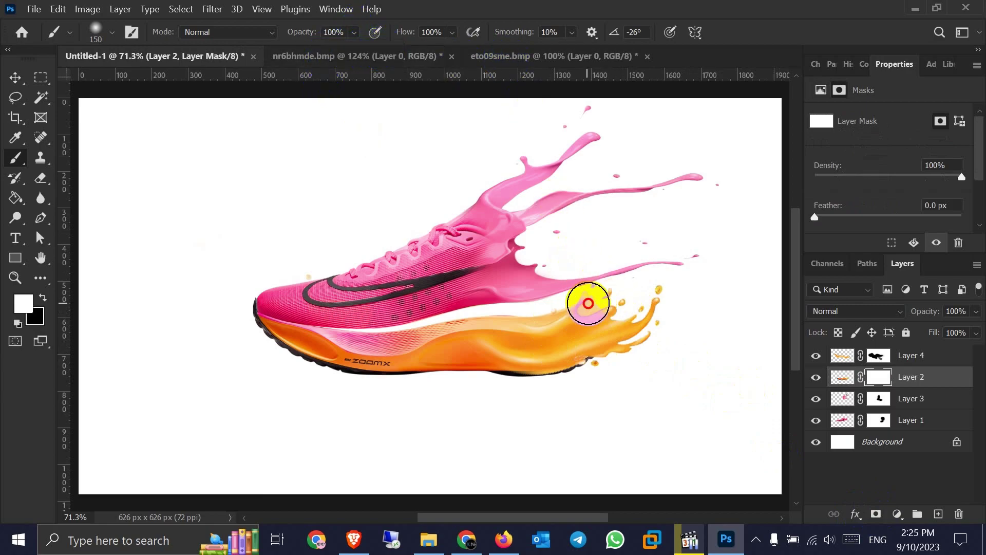
left_click_drag(600, 305, 650, 311)
left_click(867, 383)
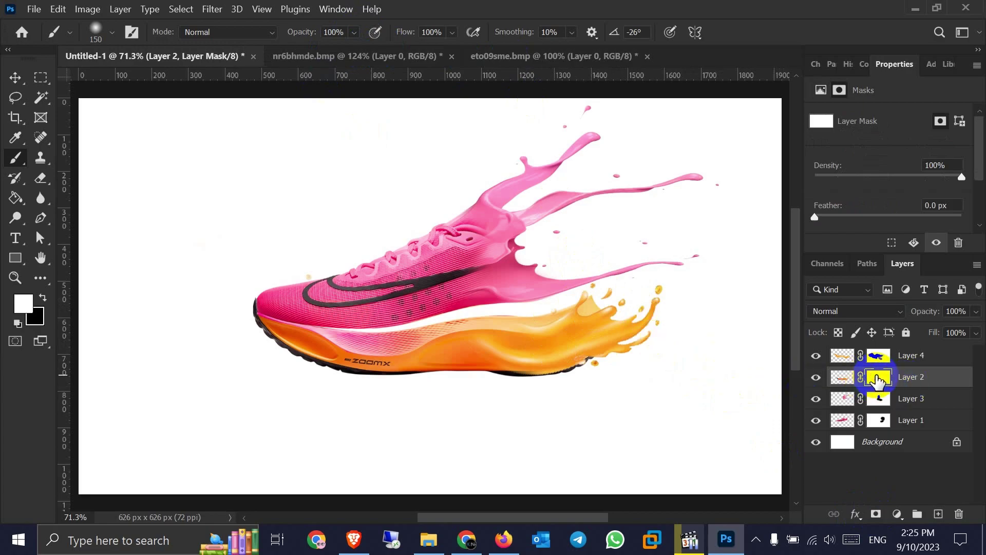
left_click(42, 297)
mouse_move(622, 293)
left_mouse_down()
mouse_move(582, 304)
mouse_move(608, 303)
mouse_move(596, 305)
mouse_move(577, 294)
mouse_move(533, 309)
mouse_move(549, 298)
mouse_move(517, 297)
left_mouse_up()
mouse_move(574, 384)
left_mouse_down()
mouse_move(567, 387)
mouse_move(607, 372)
mouse_move(568, 389)
mouse_move(493, 399)
mouse_move(549, 396)
mouse_move(489, 392)
mouse_move(594, 383)
mouse_move(625, 370)
mouse_move(620, 352)
left_mouse_up()
left_click(877, 356)
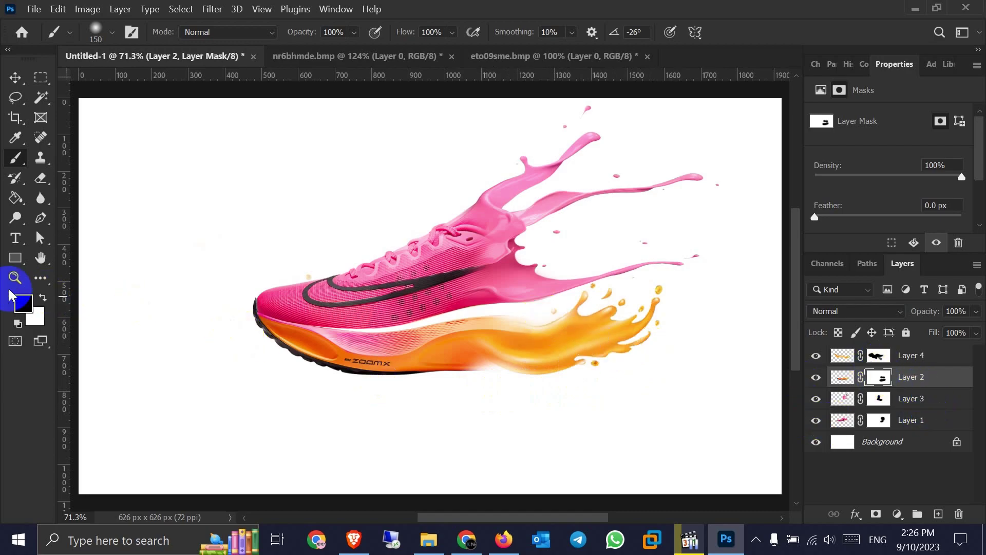
Step: Paint white on Layer 2's mask where the sole meets the orange splash, restoring sole detail with the brush reduced to 70 px
left_click(43, 299)
mouse_move(469, 348)
left_mouse_down()
mouse_move(449, 344)
mouse_move(520, 333)
mouse_move(487, 337)
mouse_move(507, 342)
left_mouse_up()
key("bracketleft")
key("bracketleft")
key("bracketleft")
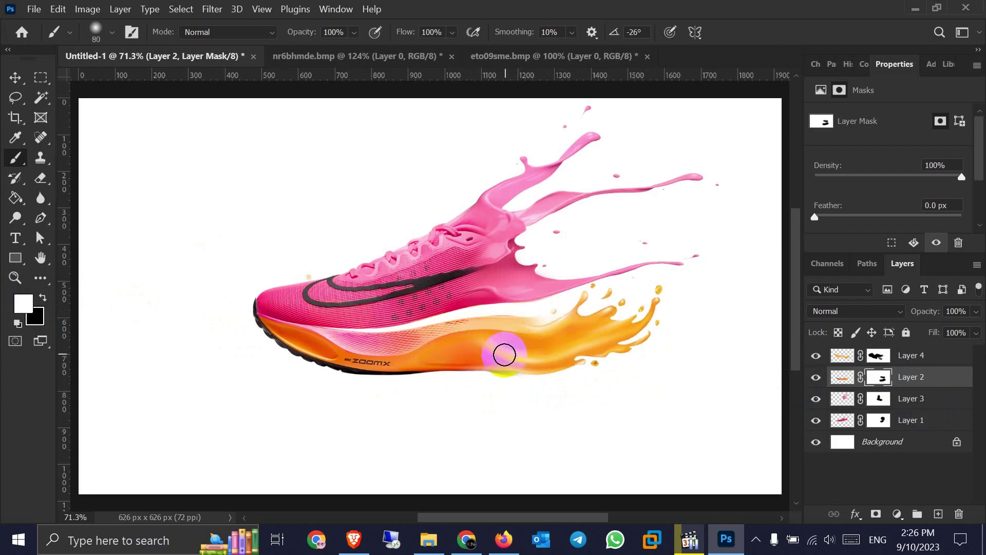
mouse_move(519, 356)
left_mouse_down()
mouse_move(498, 362)
mouse_move(547, 355)
mouse_move(479, 352)
left_mouse_up()
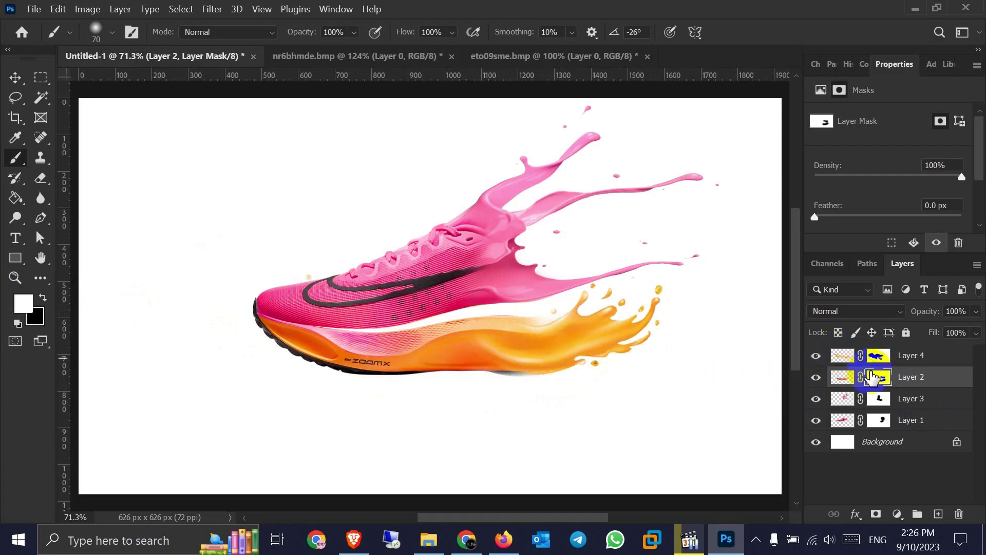
Step: Paint black on Layer 2's mask along the underside of the orange splash to hide the leftover sole edge
left_click(43, 298)
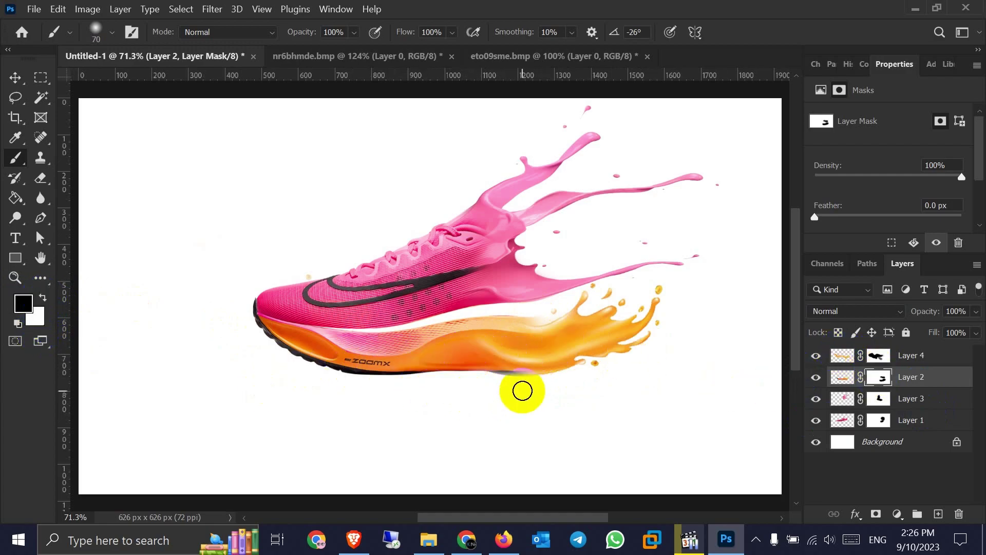
left_click_drag(526, 388, 530, 388)
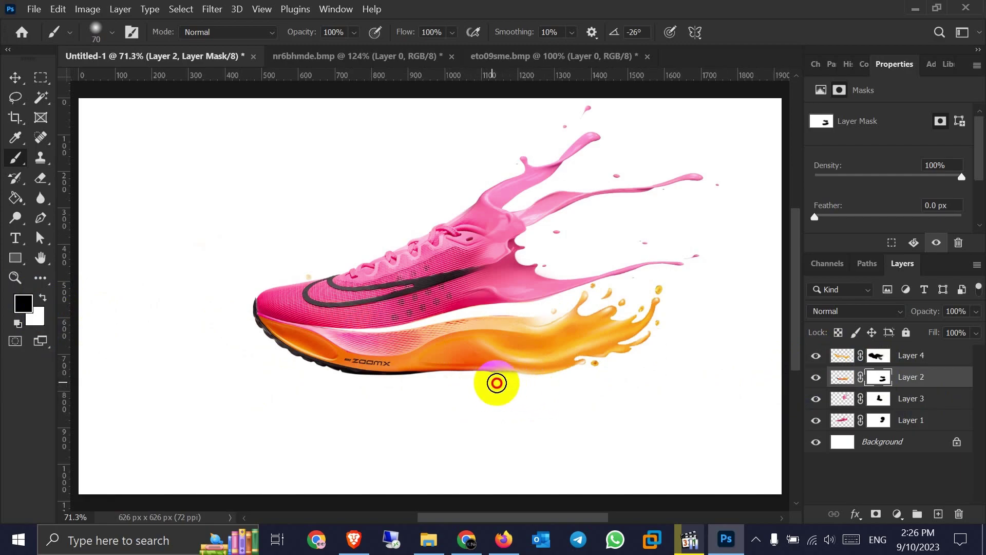
mouse_move(490, 384)
left_mouse_down()
mouse_move(529, 385)
mouse_move(477, 381)
mouse_move(538, 386)
mouse_move(497, 390)
mouse_move(610, 372)
left_mouse_up()
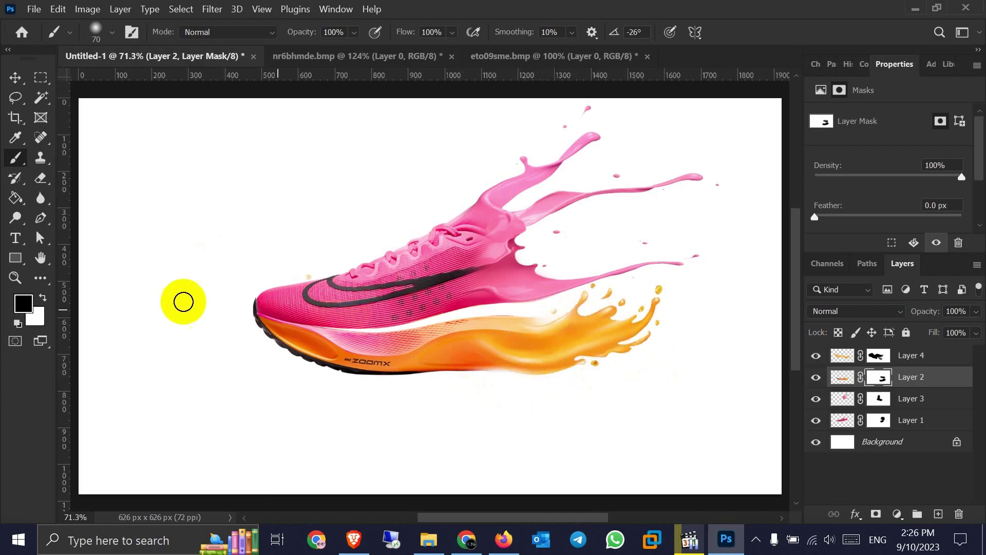
Step: Refine Layer 2's mask along the orange splash's upper edge, painting with white first and black second
left_click(42, 298)
mouse_move(501, 339)
left_mouse_down()
mouse_move(562, 330)
mouse_move(576, 327)
mouse_move(544, 327)
mouse_move(572, 319)
left_mouse_up()
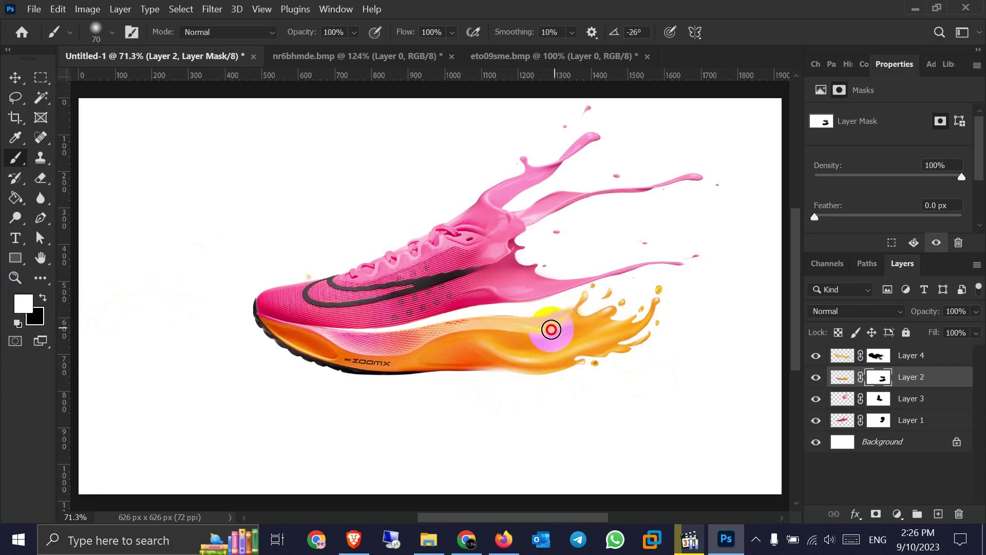
left_click_drag(563, 325, 597, 321)
left_click(43, 298)
mouse_move(483, 299)
left_mouse_down()
mouse_move(589, 307)
mouse_move(610, 322)
mouse_move(575, 354)
left_mouse_up()
Step: Transform Layers 1 to 4 together to about 1498 × 710 px, placed at about X 135 px, Y 75 px, and deselect them
left_click(16, 79)
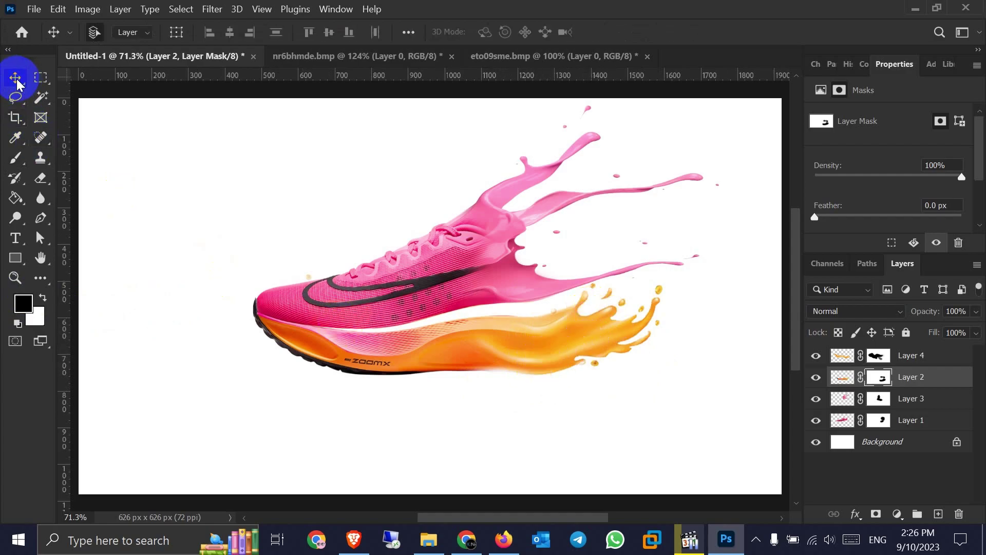
left_click(942, 354)
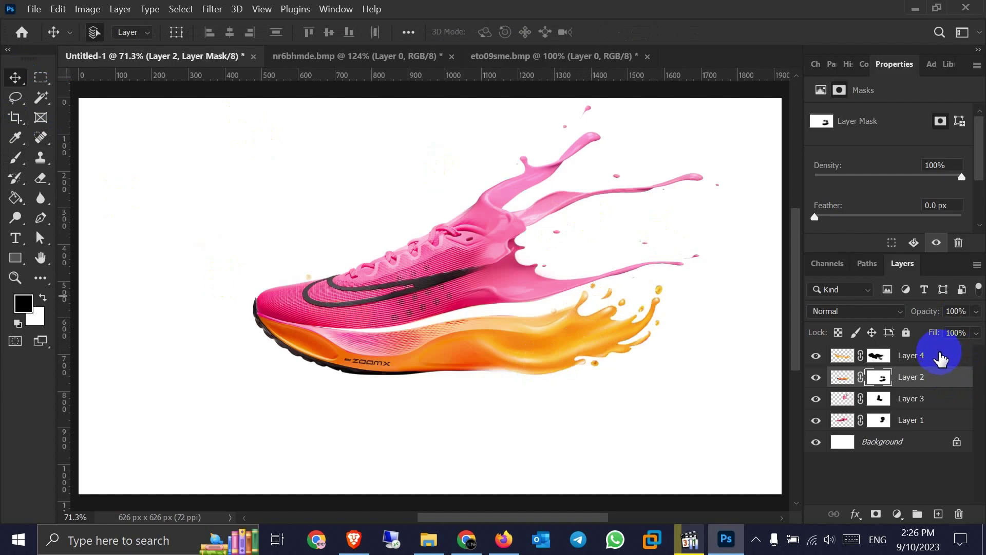
left_click(934, 420, "shift")
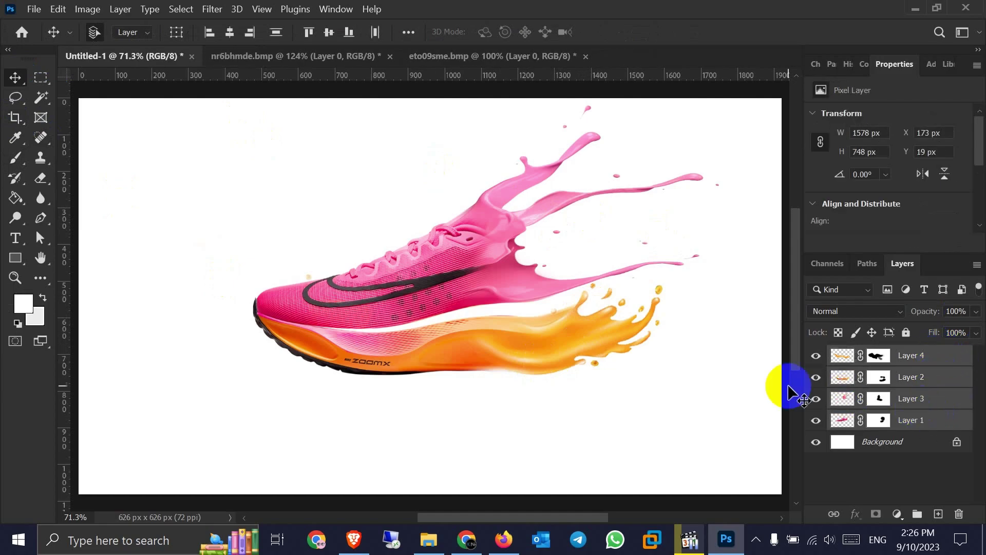
key("ctrl+t")
left_click_drag(513, 202, 487, 214)
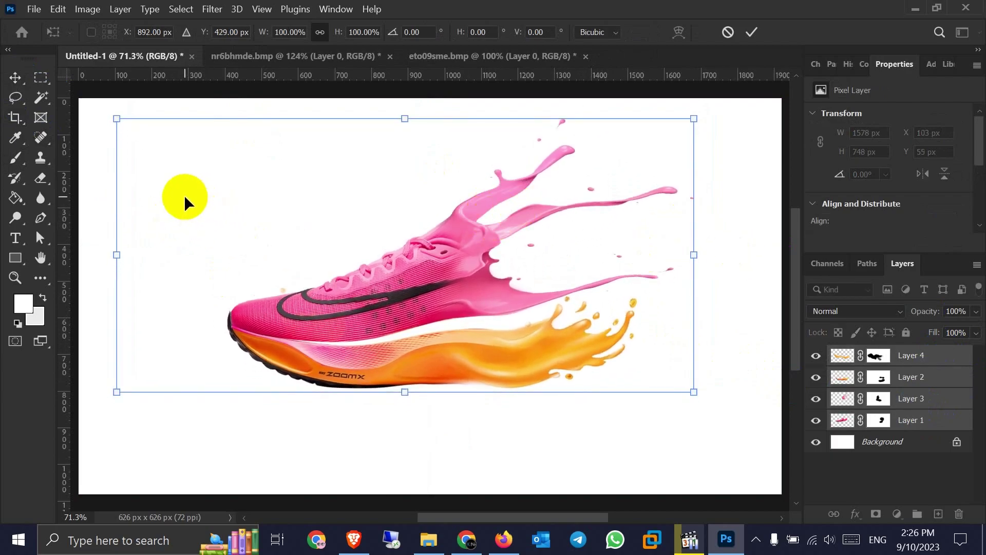
left_click_drag(116, 119, 144, 134)
mouse_move(478, 293)
left_mouse_down()
mouse_move(461, 278)
mouse_move(463, 288)
left_mouse_up()
key("Return")
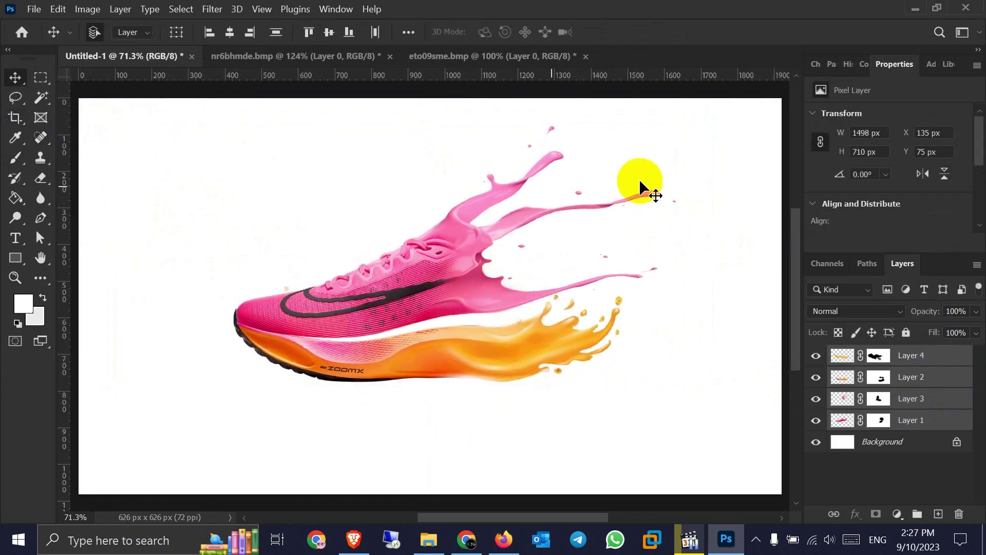
left_click(361, 163)
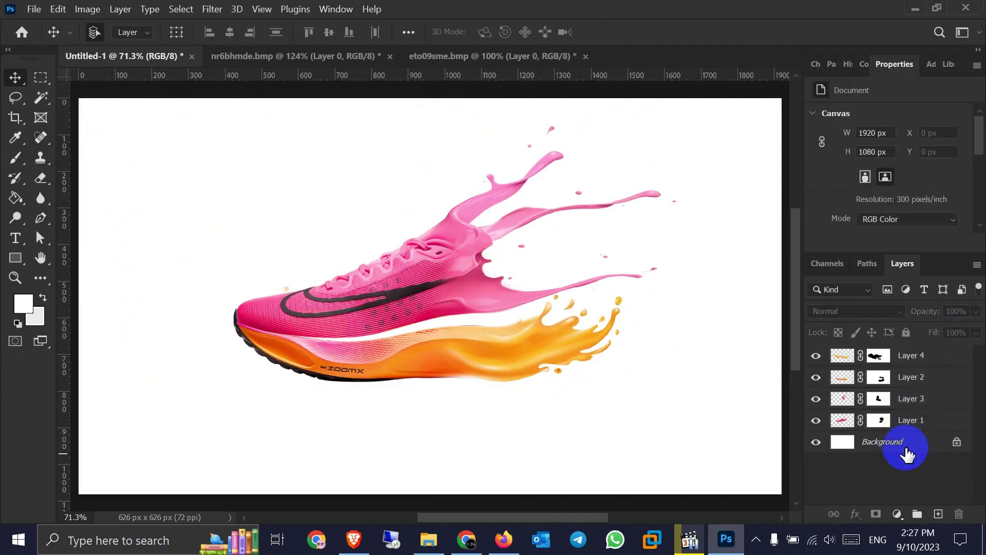
Step: Add a new empty layer and move it between Layer 1 and the Background
left_click(938, 514)
left_click_drag(916, 362, 917, 451)
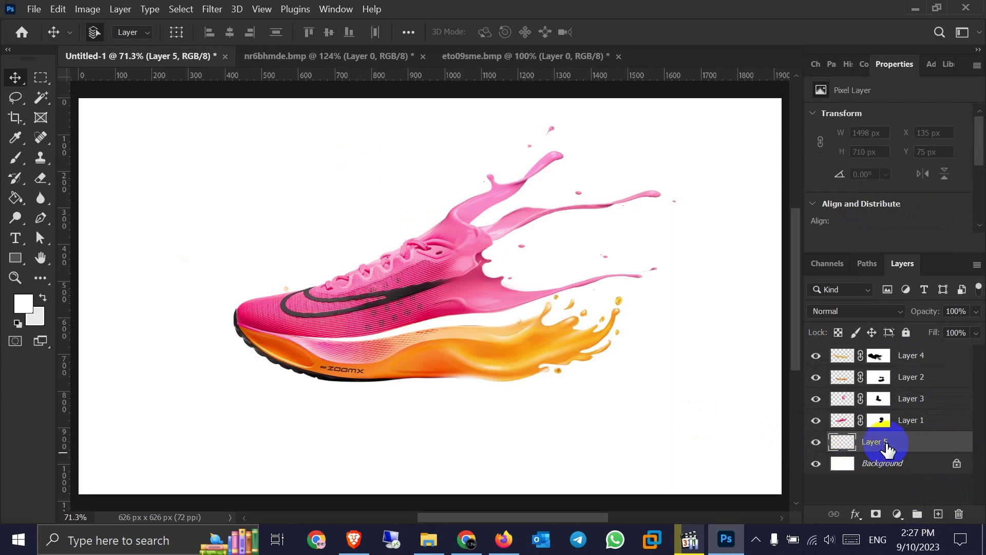
left_click(896, 515)
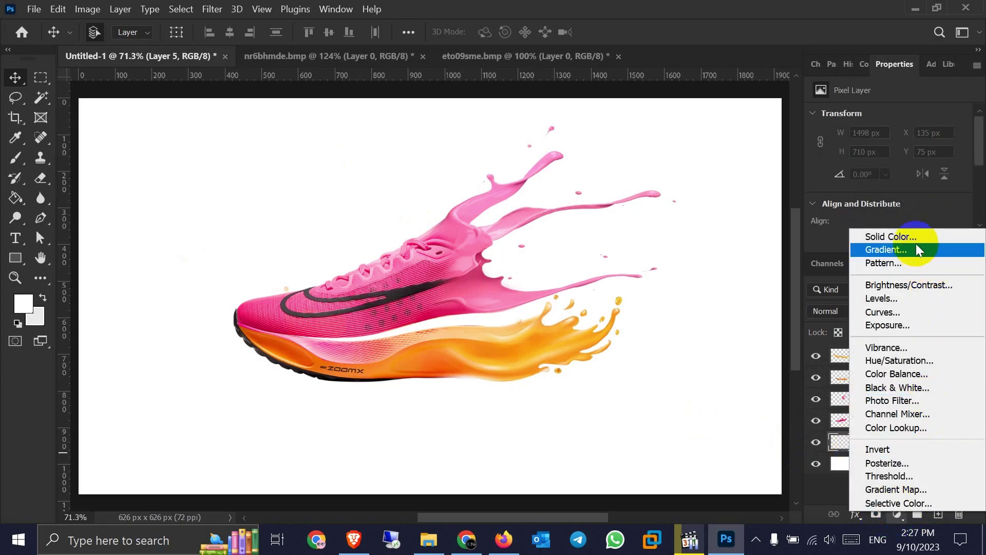
left_click(917, 239)
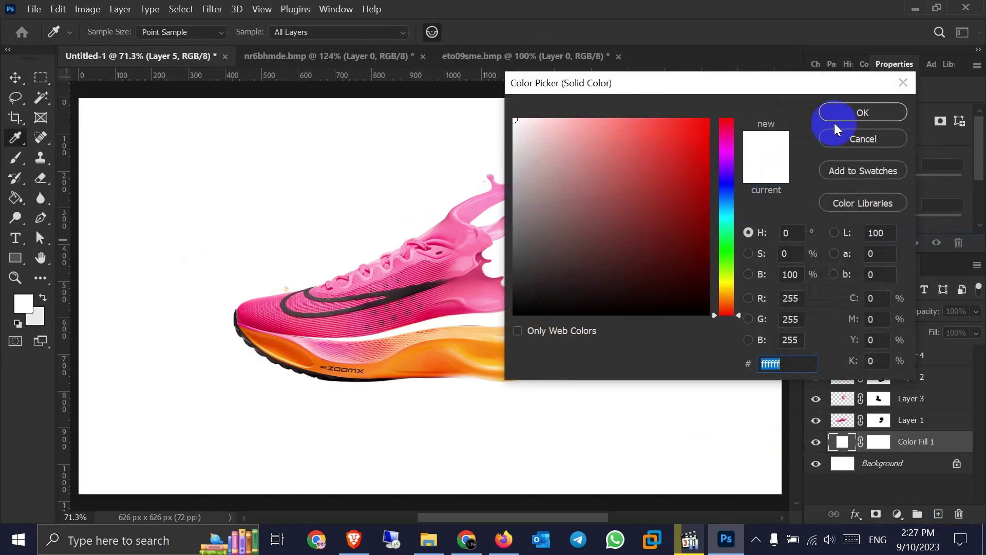
left_click(904, 85)
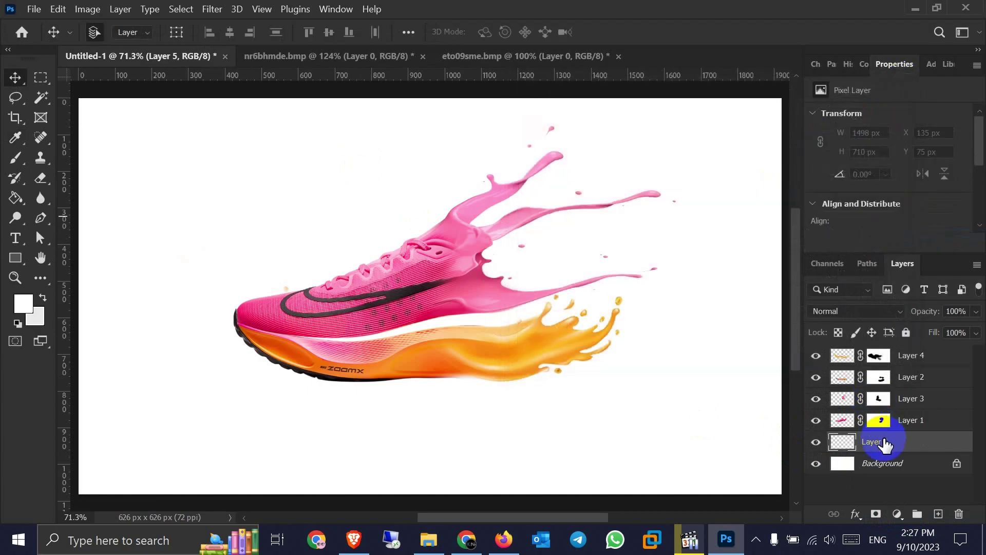
Step: Create a gradient fill behind the shoe using the Gray_10 preset from the Grays group
left_click(899, 514)
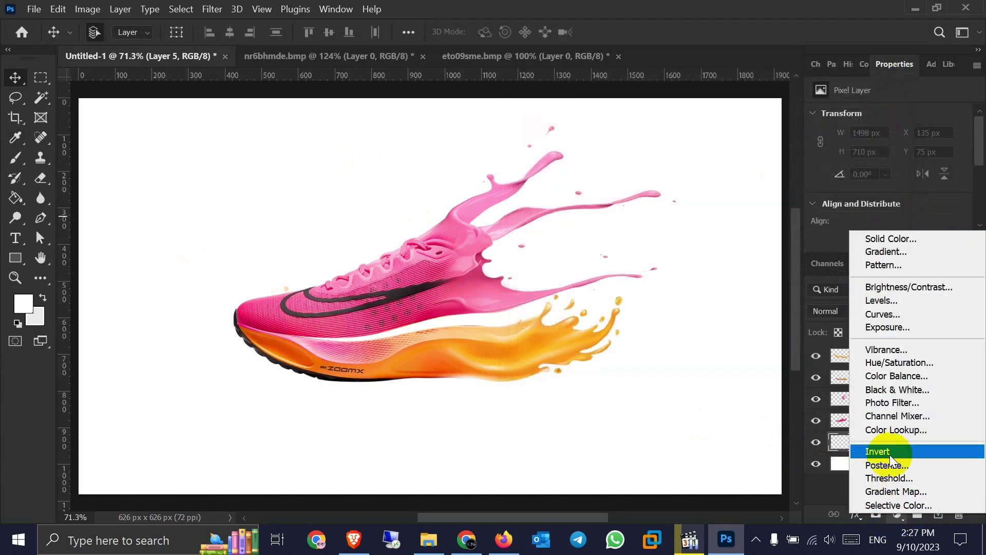
left_click(884, 252)
left_click(617, 100)
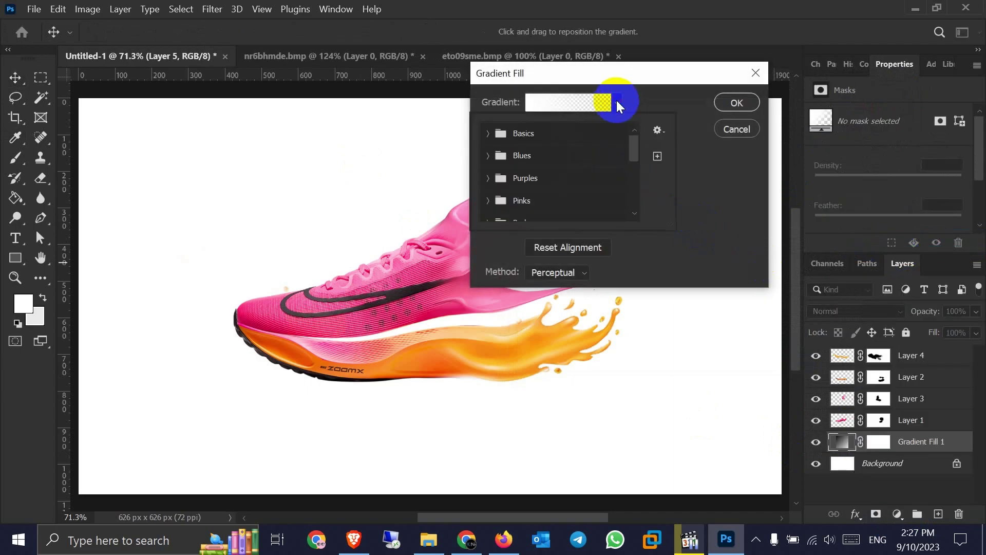
scroll(530, 190, "down", 3)
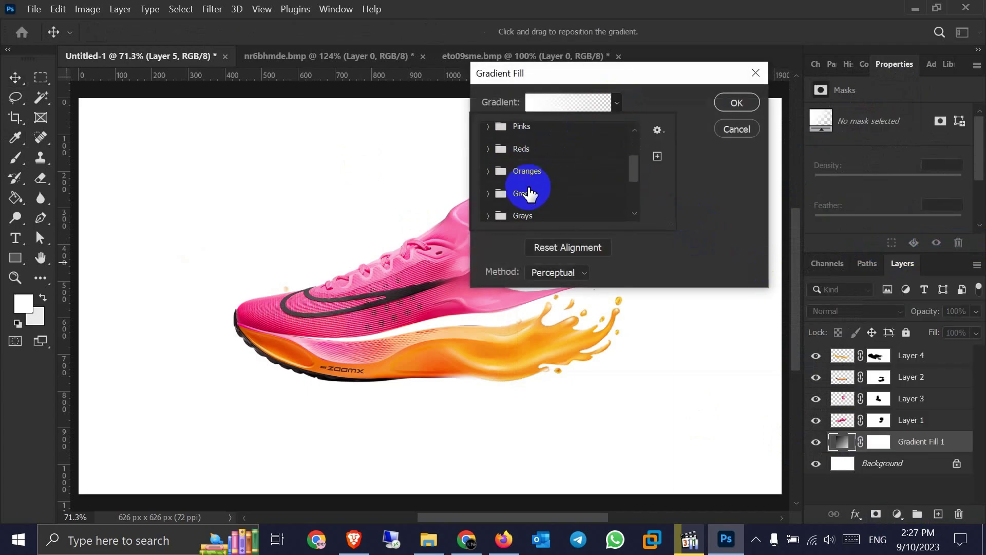
scroll(530, 190, "up", 3)
left_click(557, 102)
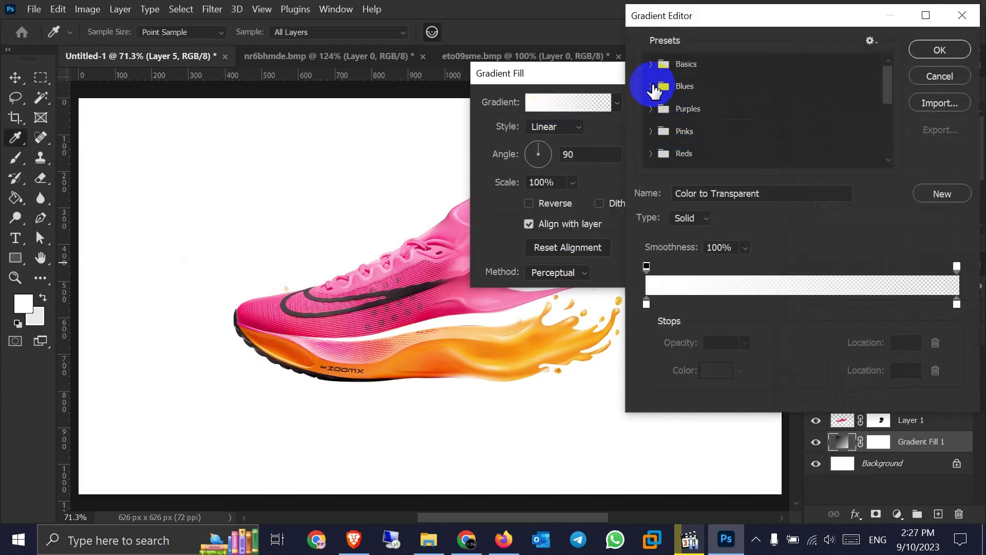
scroll(663, 129, "down", 2)
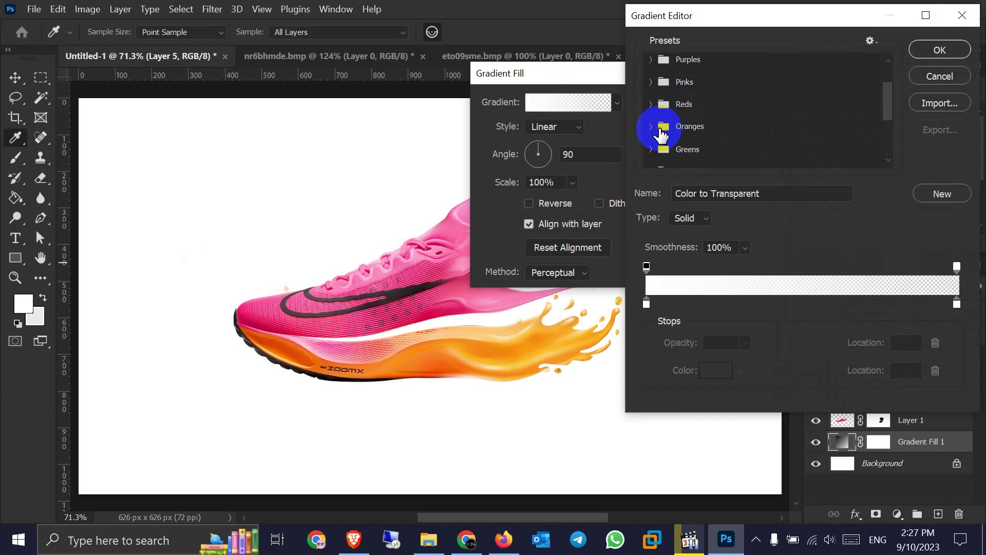
scroll(661, 132, "down", 2)
left_click(659, 132)
scroll(714, 142, "down", 3)
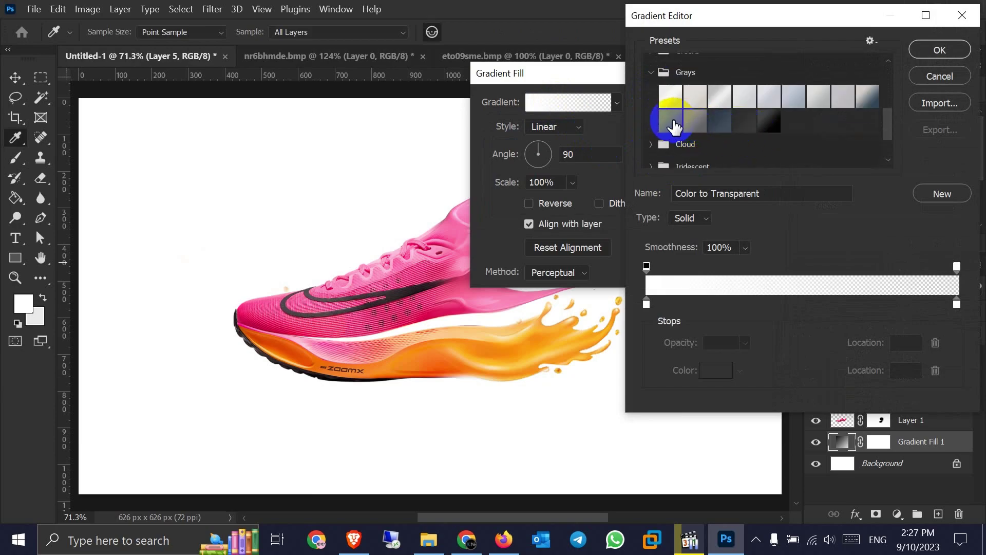
left_click(671, 119)
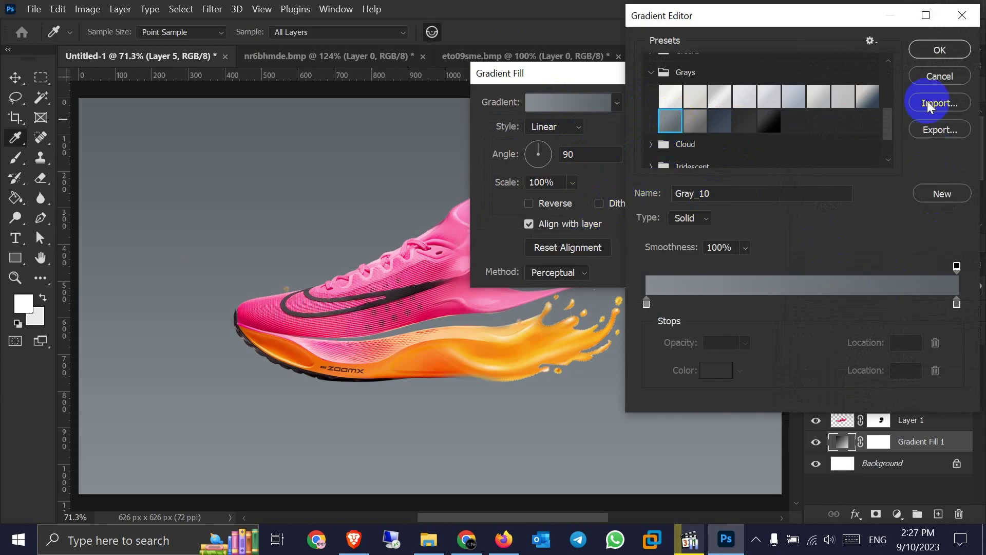
left_click(931, 52)
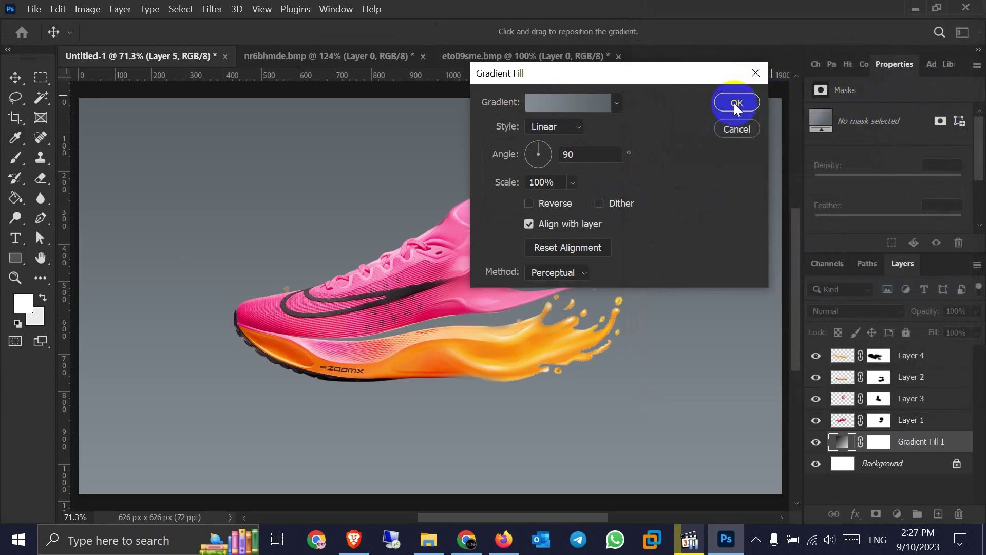
Step: Set the gradient fill's style to Radial and apply it
left_click(580, 127)
left_click(558, 165)
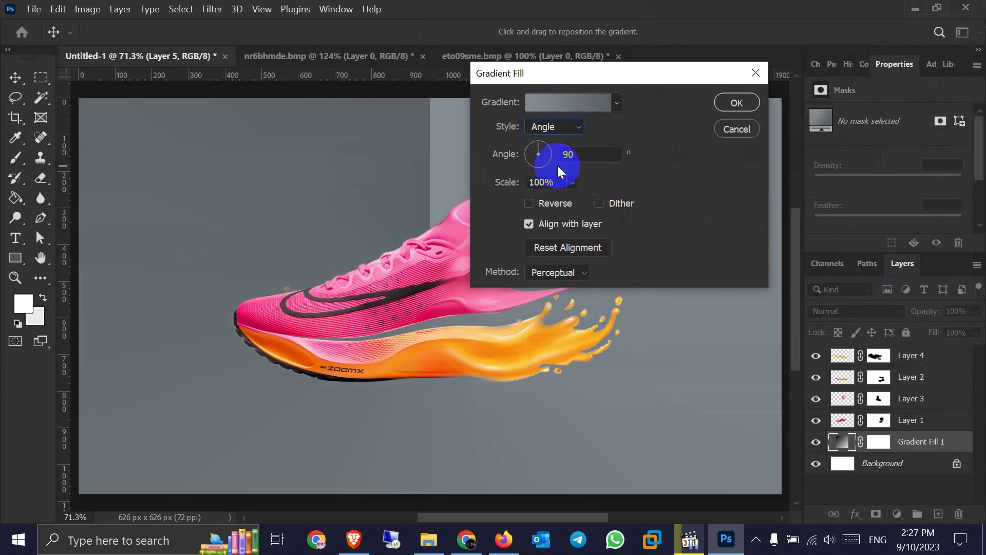
left_click(563, 127)
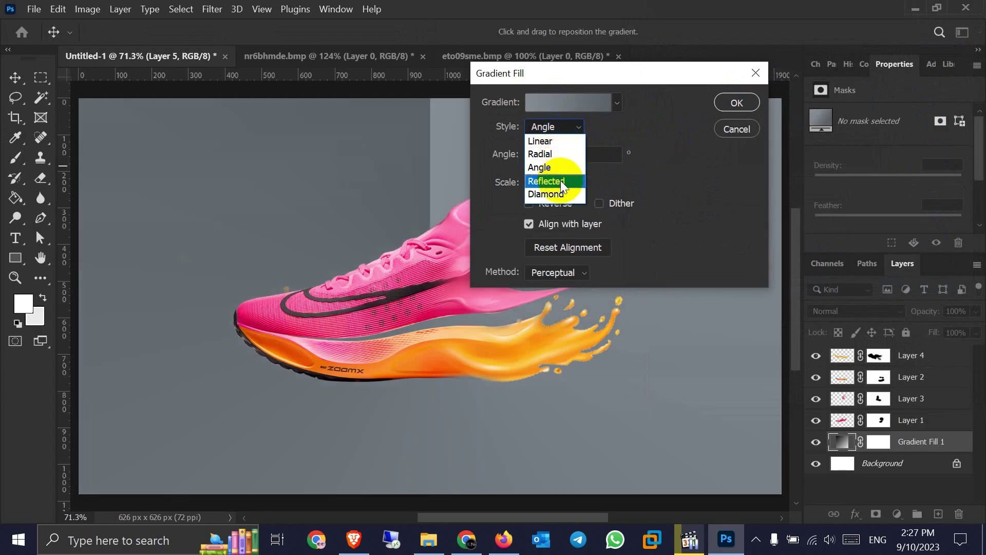
left_click(558, 153)
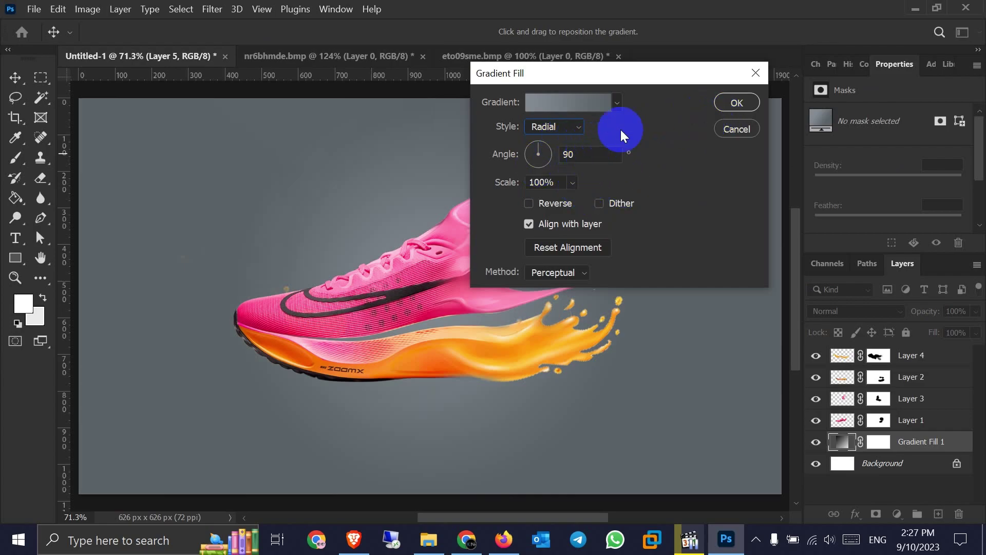
left_click(738, 104)
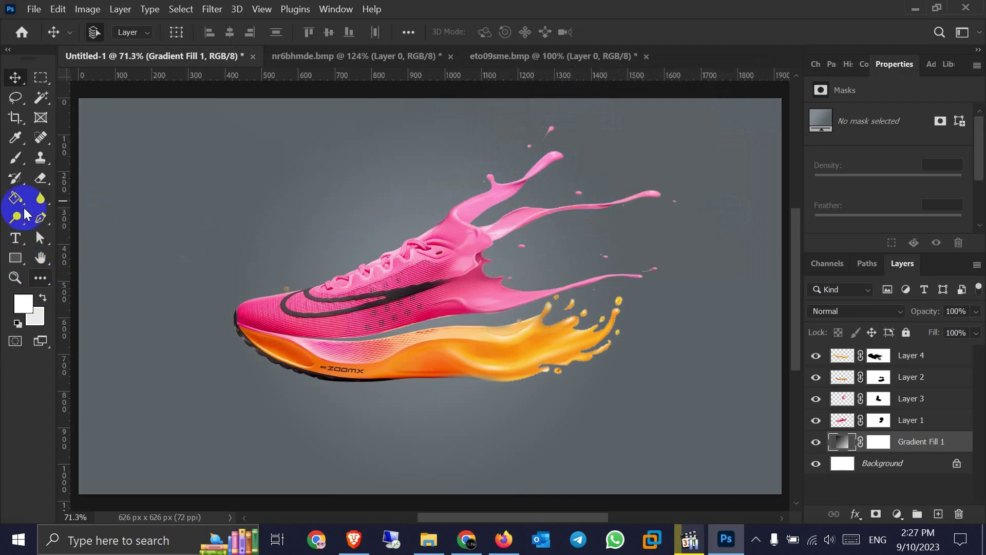
Step: Draw a flat black ellipse of about 907 × 57 px and place it just below the sole as a shadow
left_click_drag(15, 257, 67, 277)
left_click_drag(225, 262, 557, 281)
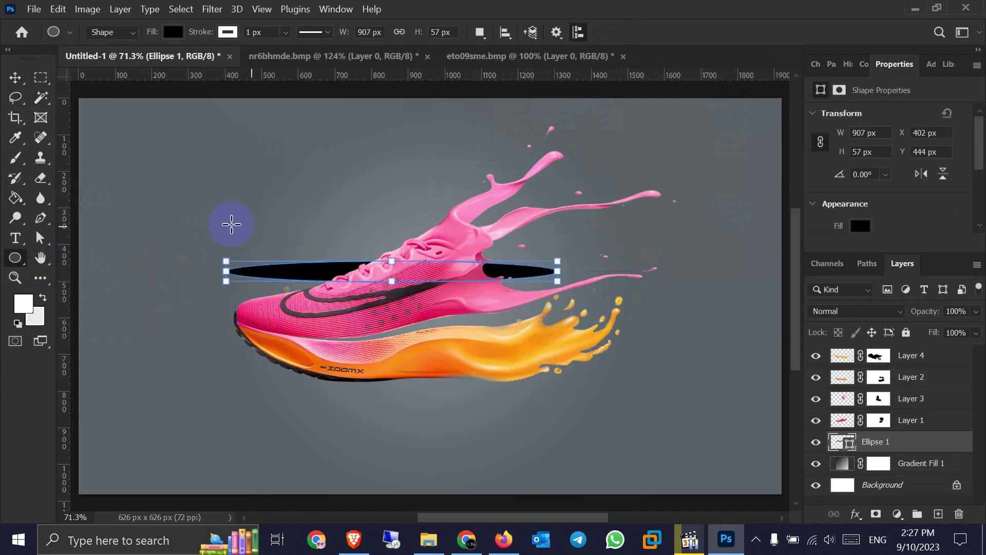
left_click(15, 77)
left_click_drag(292, 277, 323, 402)
mouse_move(434, 400)
left_mouse_down()
mouse_move(419, 400)
mouse_move(442, 400)
left_mouse_up()
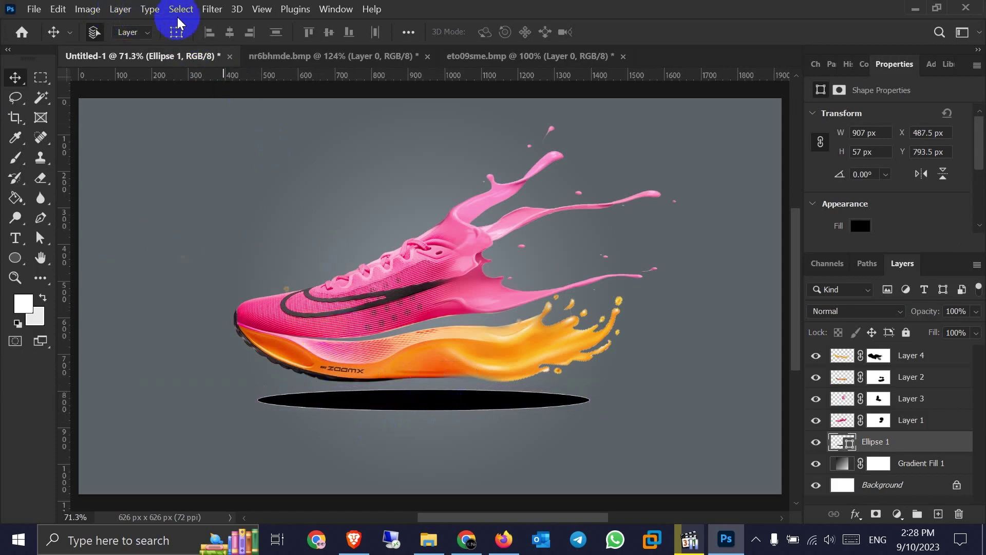
Step: Convert the black ellipse to a smart object and apply a Gaussian Blur with a radius of 40.1 pixels
left_click(212, 10)
mouse_move(293, 193)
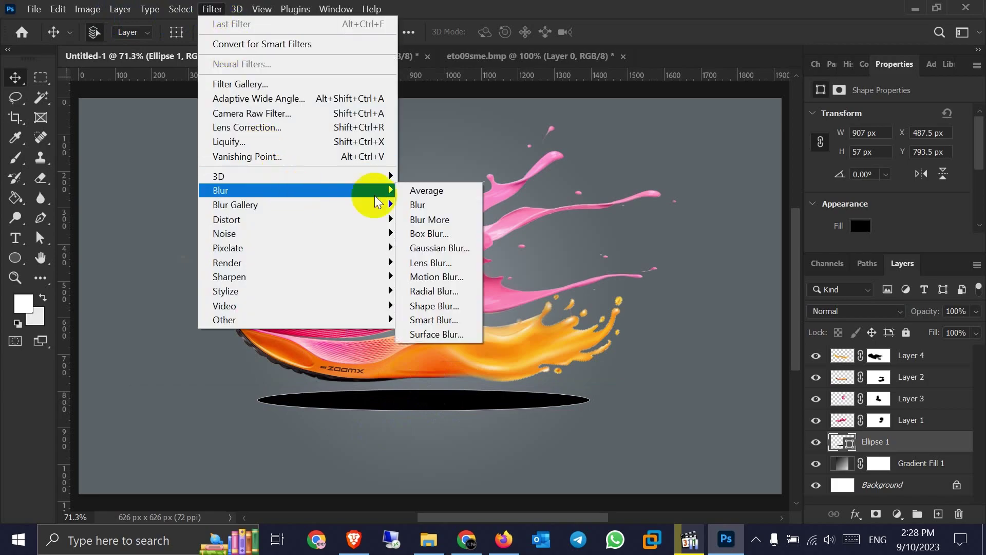
left_click(436, 250)
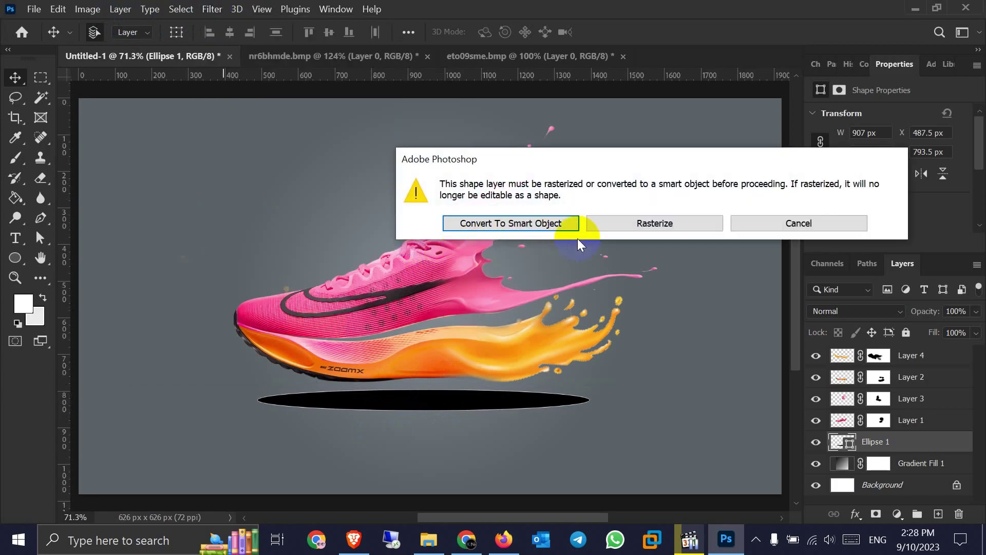
left_click(536, 224)
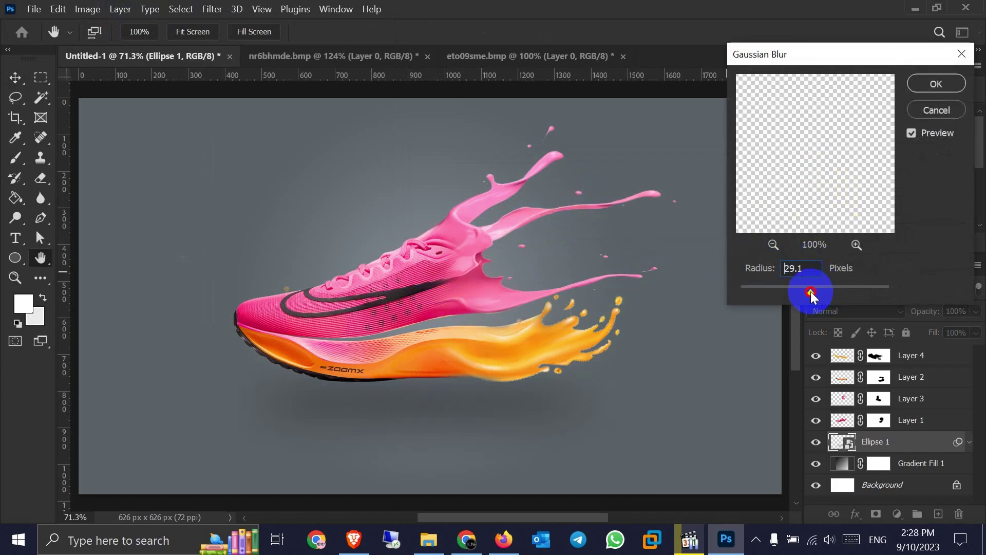
left_click_drag(809, 287, 818, 288)
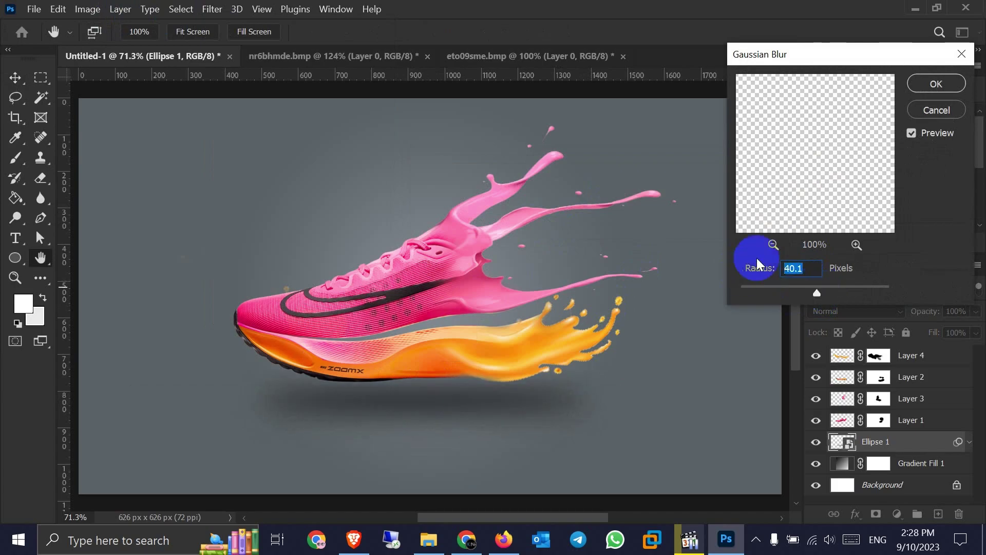
left_click(943, 89)
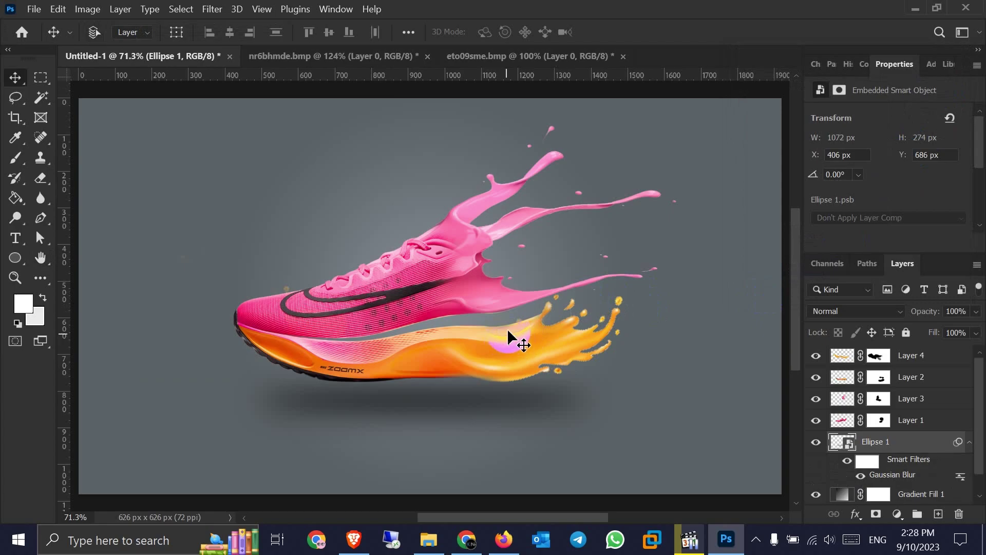
Step: Move the blurred ellipse shadow lower beneath the sole and slightly left, to about X 398 px, Y 715 px
key("ctrl+t")
left_click(560, 235)
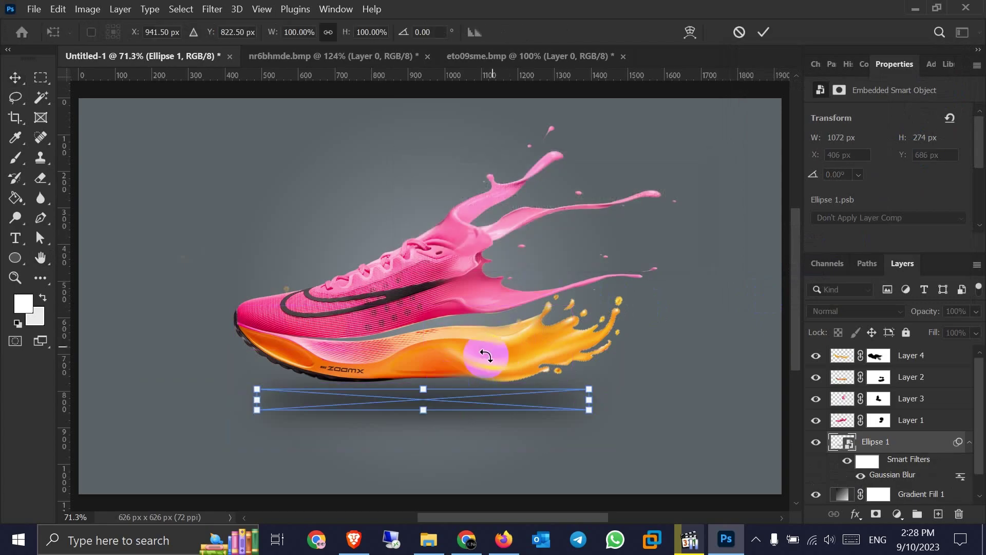
left_click_drag(456, 398, 453, 409)
key("Return")
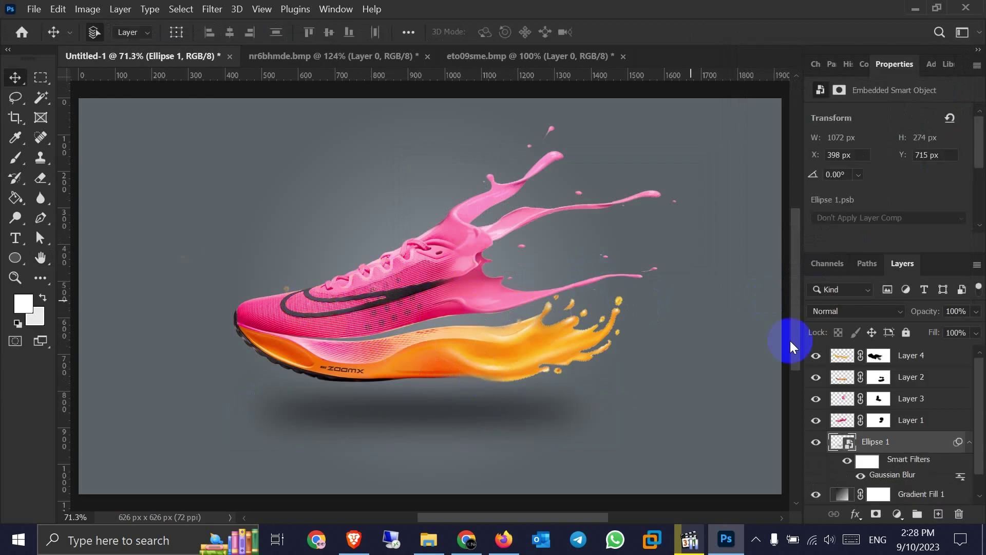
Step: Move all the shoe and splash layers together with the Ellipse 1 shadow slightly up and left on the canvas
left_click(920, 356)
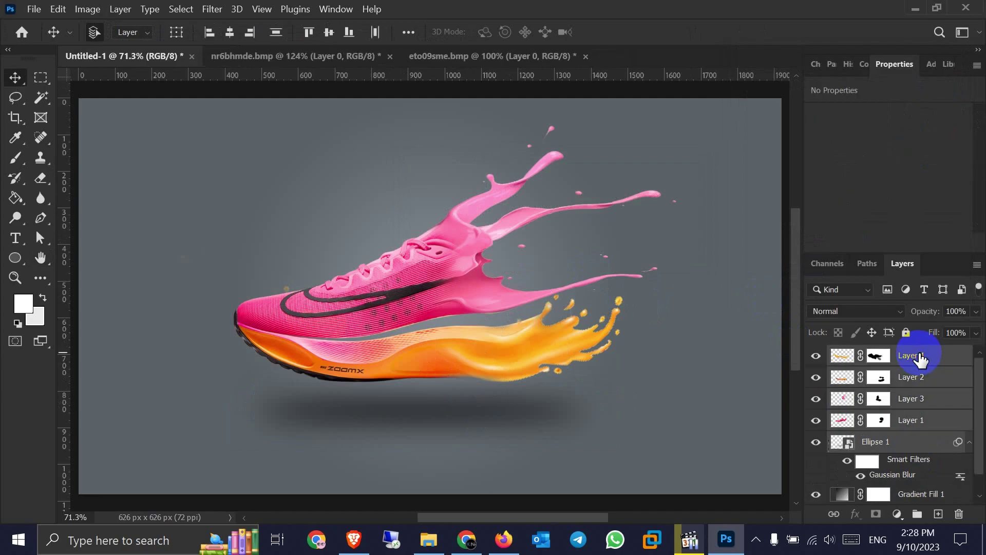
key("ctrl+t")
left_click(550, 231)
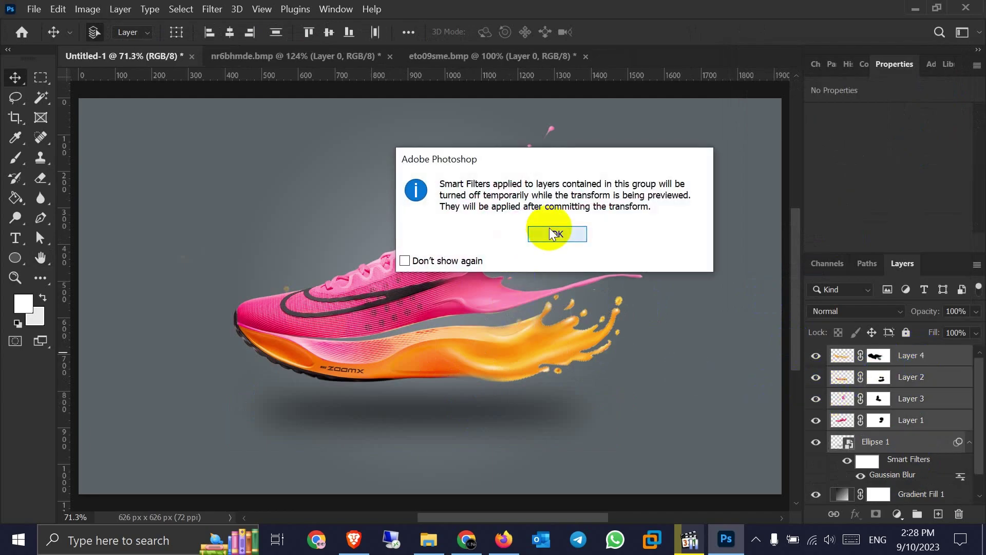
left_click_drag(470, 313, 449, 282)
key("Return")
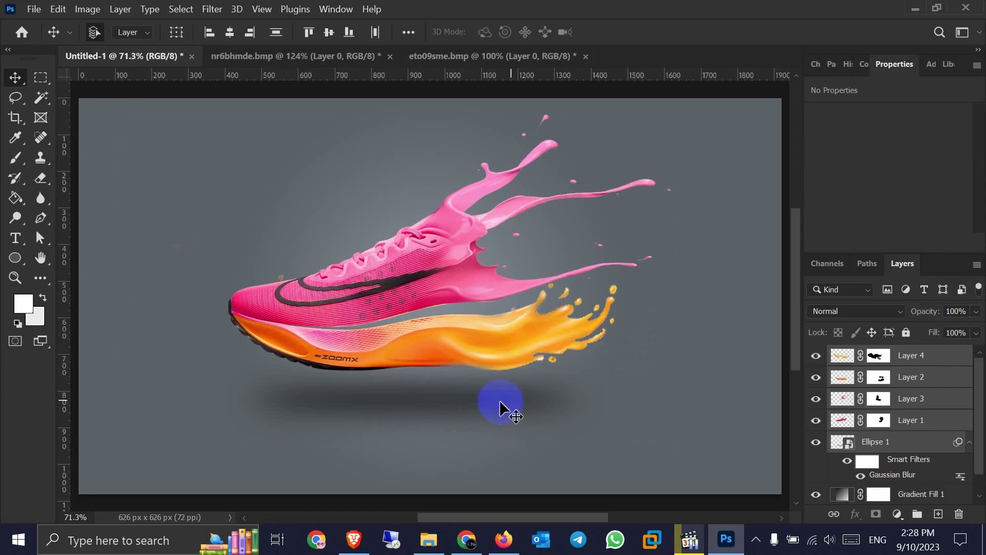
left_click(726, 246)
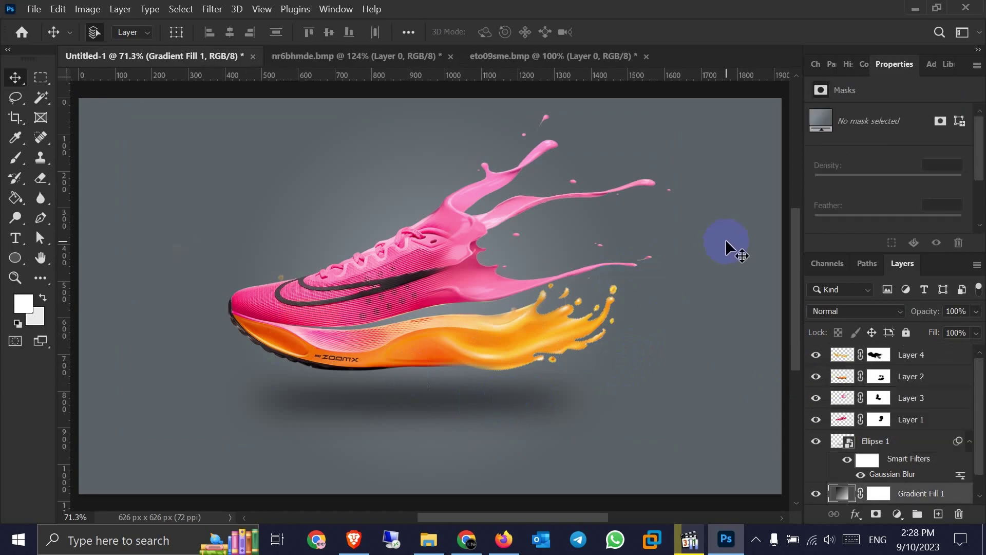